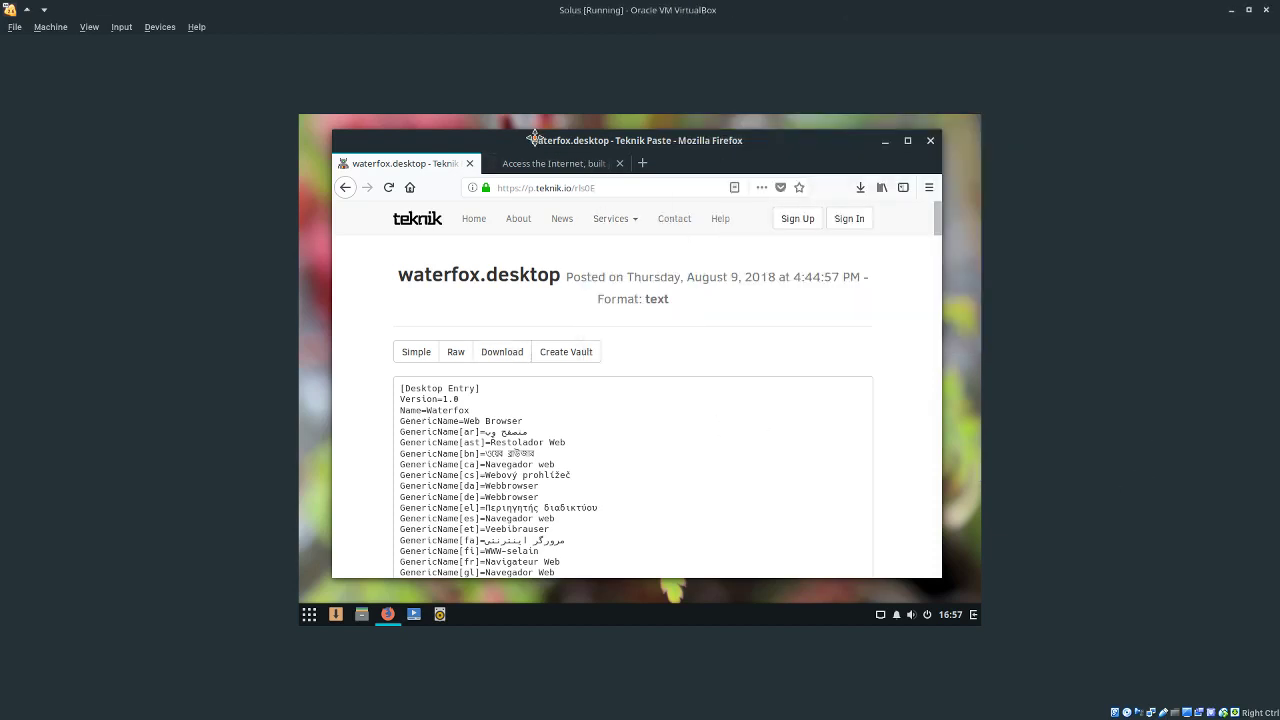
- From the Waterfox Project tab, follow the footer's Download Waterfox link to the 'Chart your own course' page
click(550, 163)
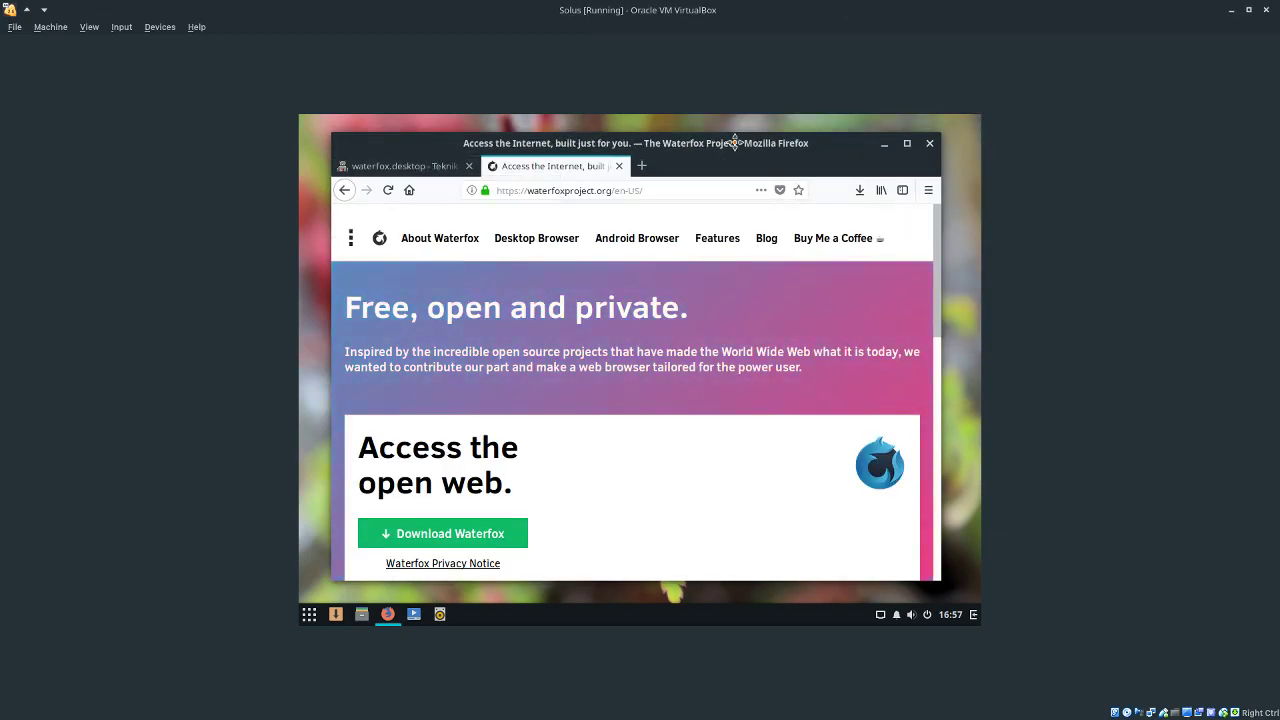
drag(735, 143, 707, 128)
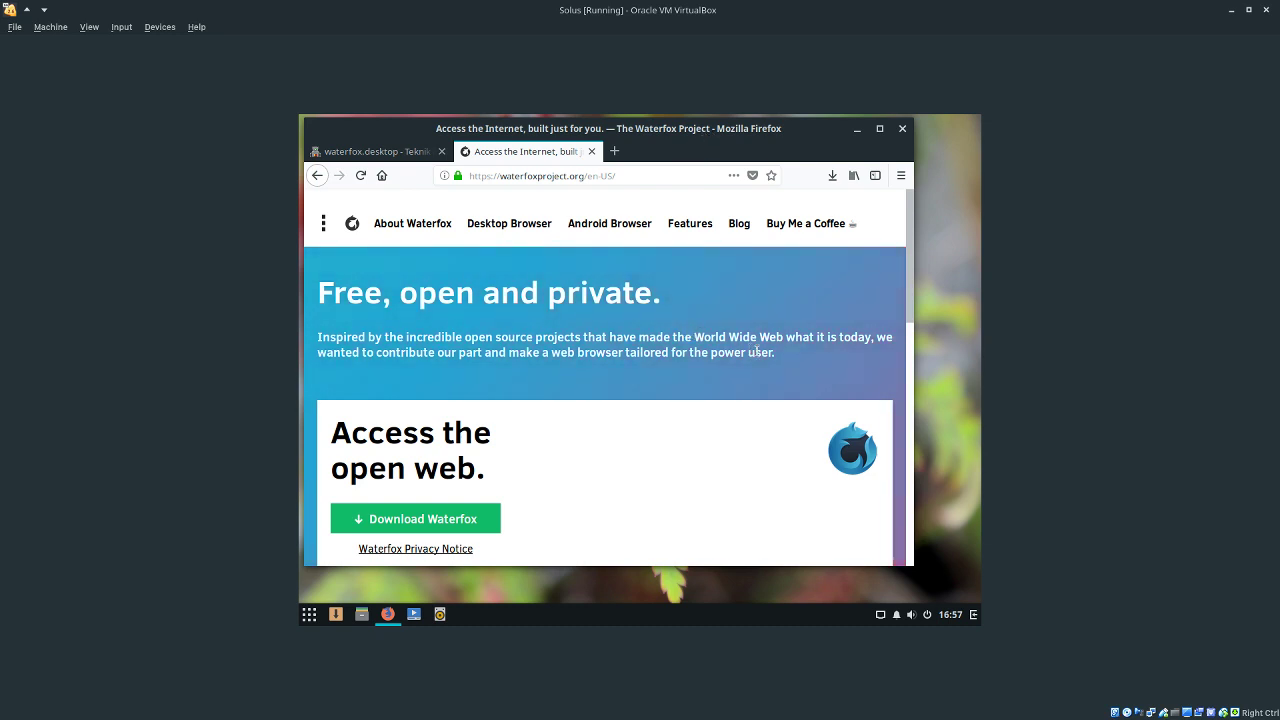
scroll(648, 409, down, 8)
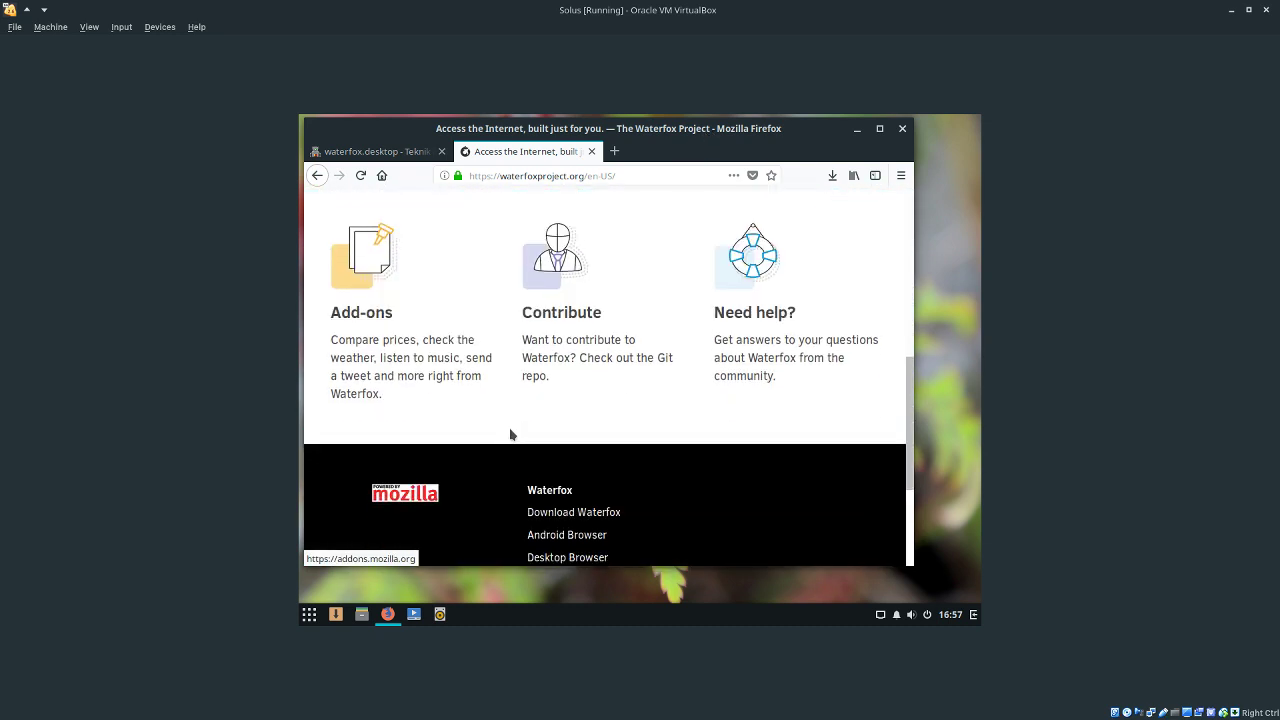
click(590, 330)
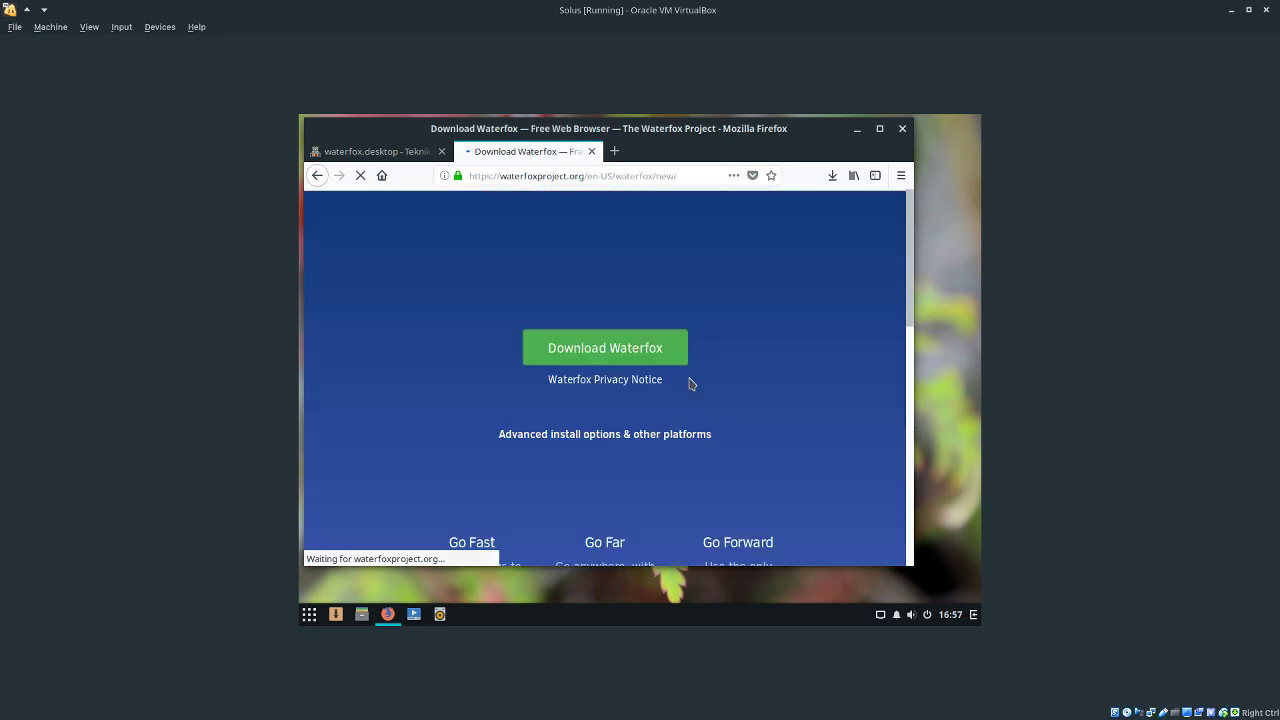
scroll(689, 380, down, 4)
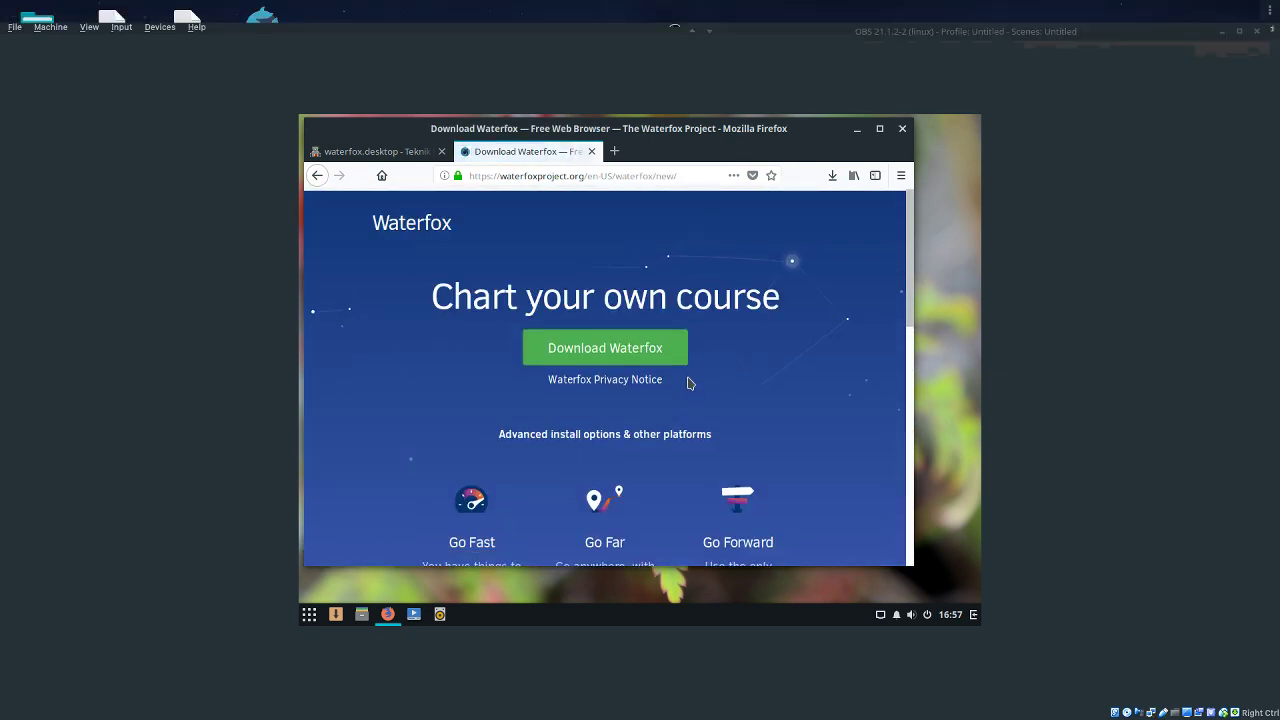
- Close the download tab and save the Teknik waterfox.desktop paste to disk as rls0E
click(591, 151)
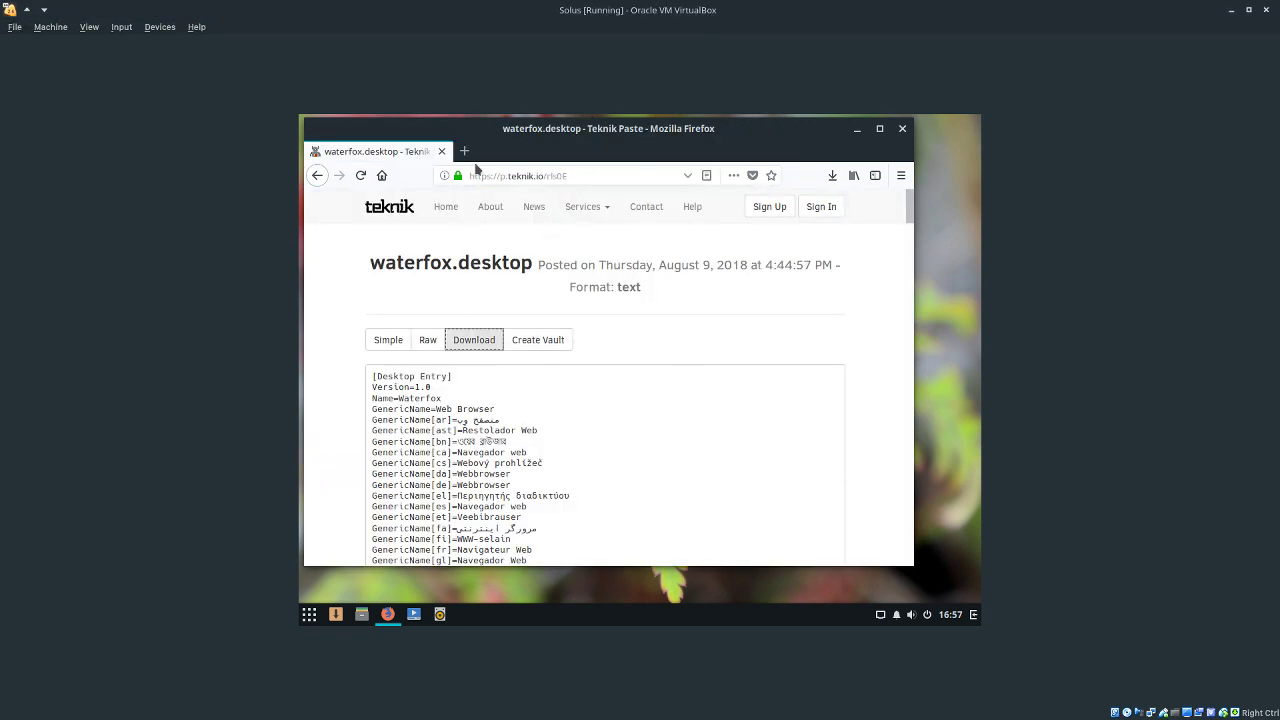
click(486, 334)
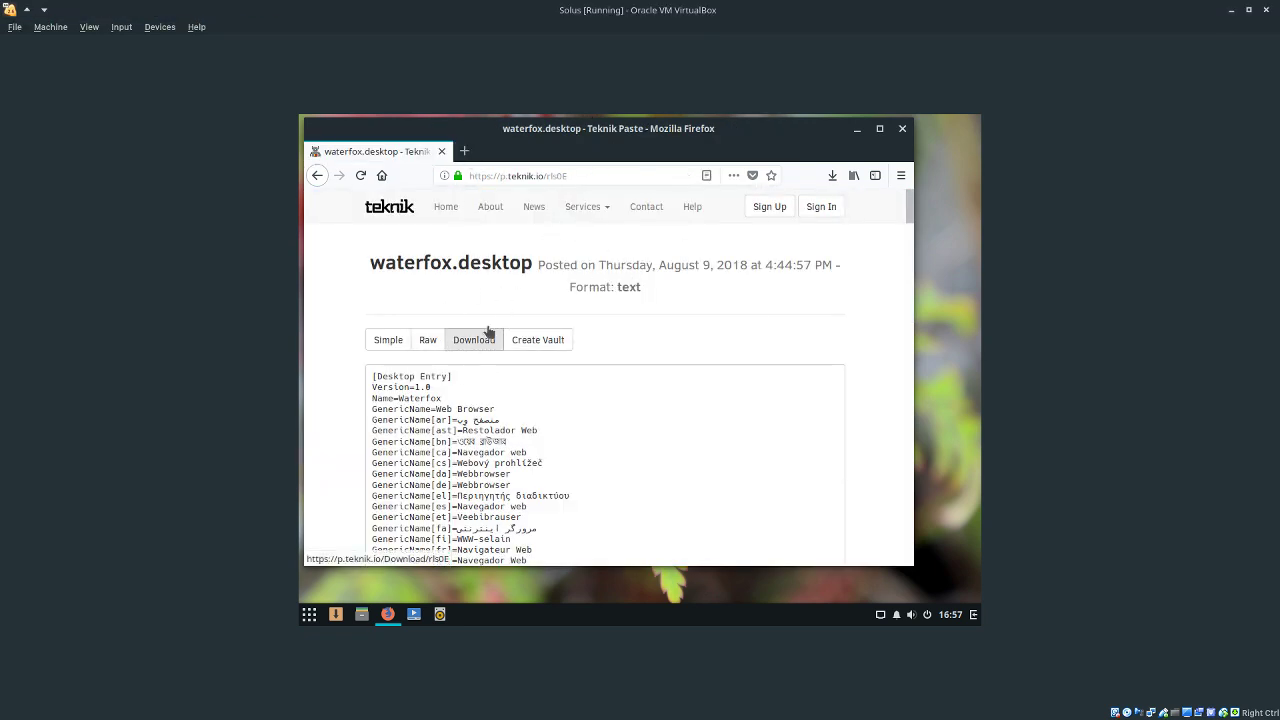
click(831, 176)
click(836, 178)
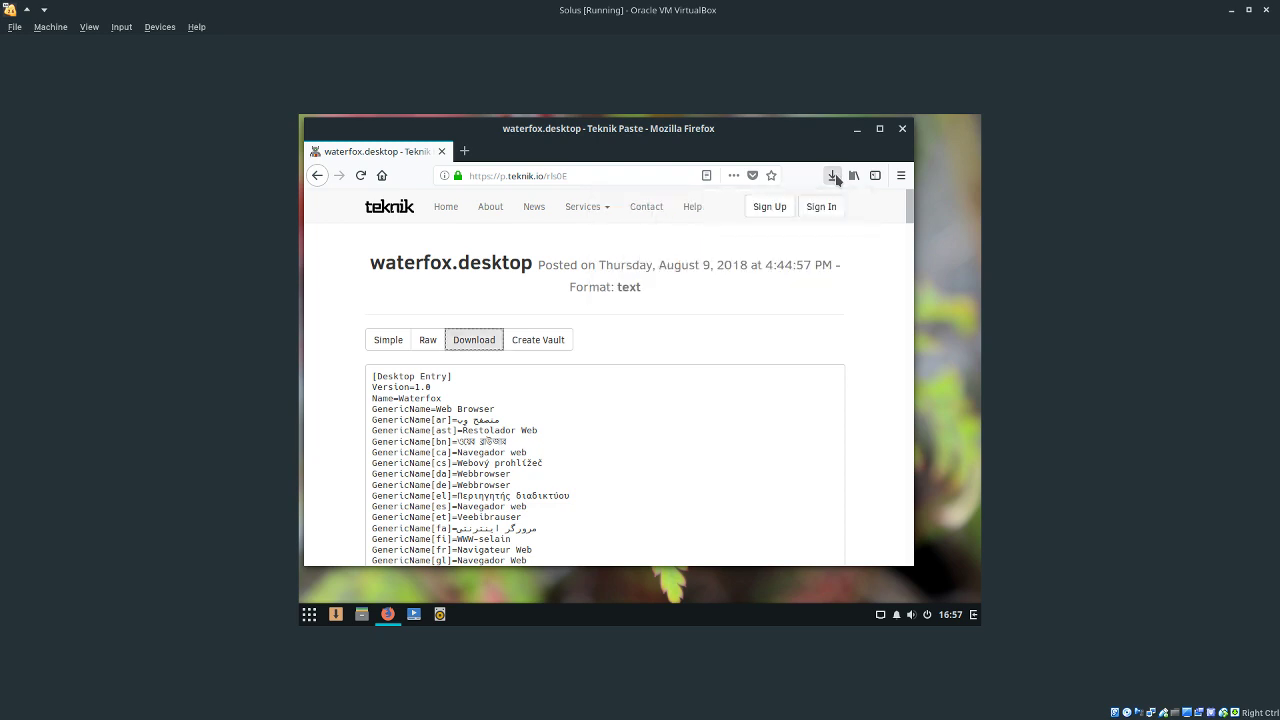
click(455, 342)
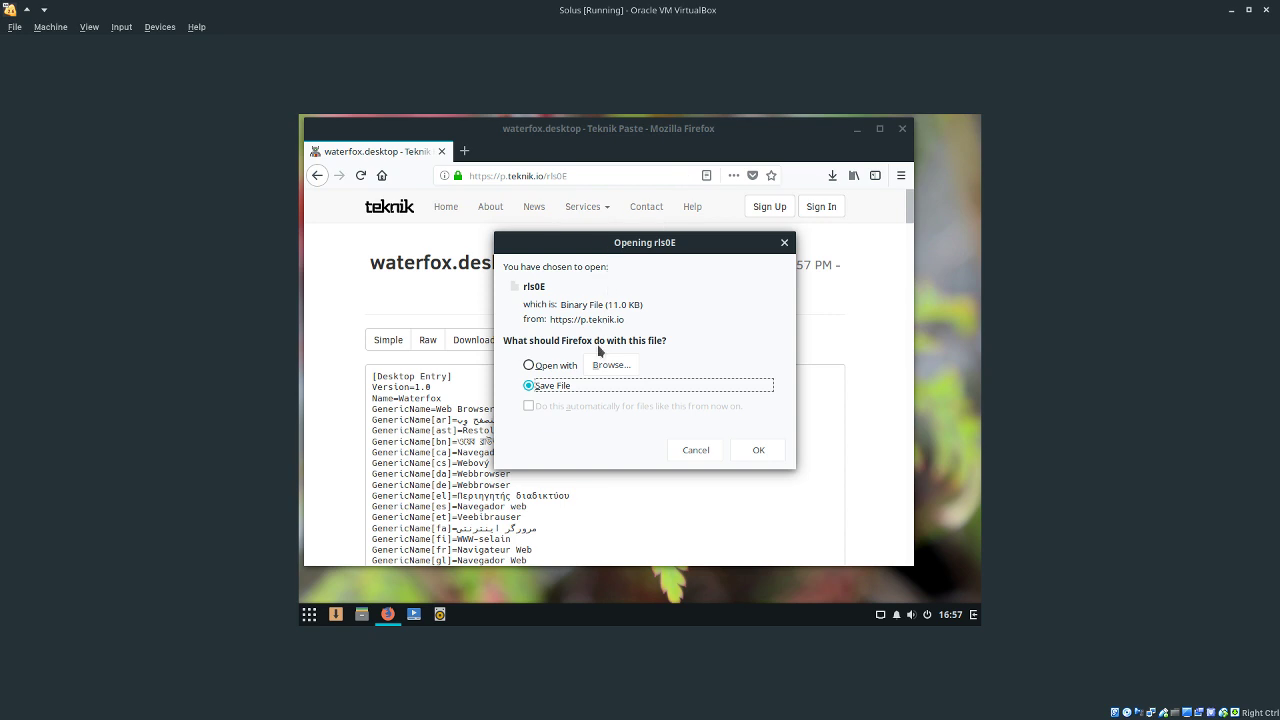
click(768, 450)
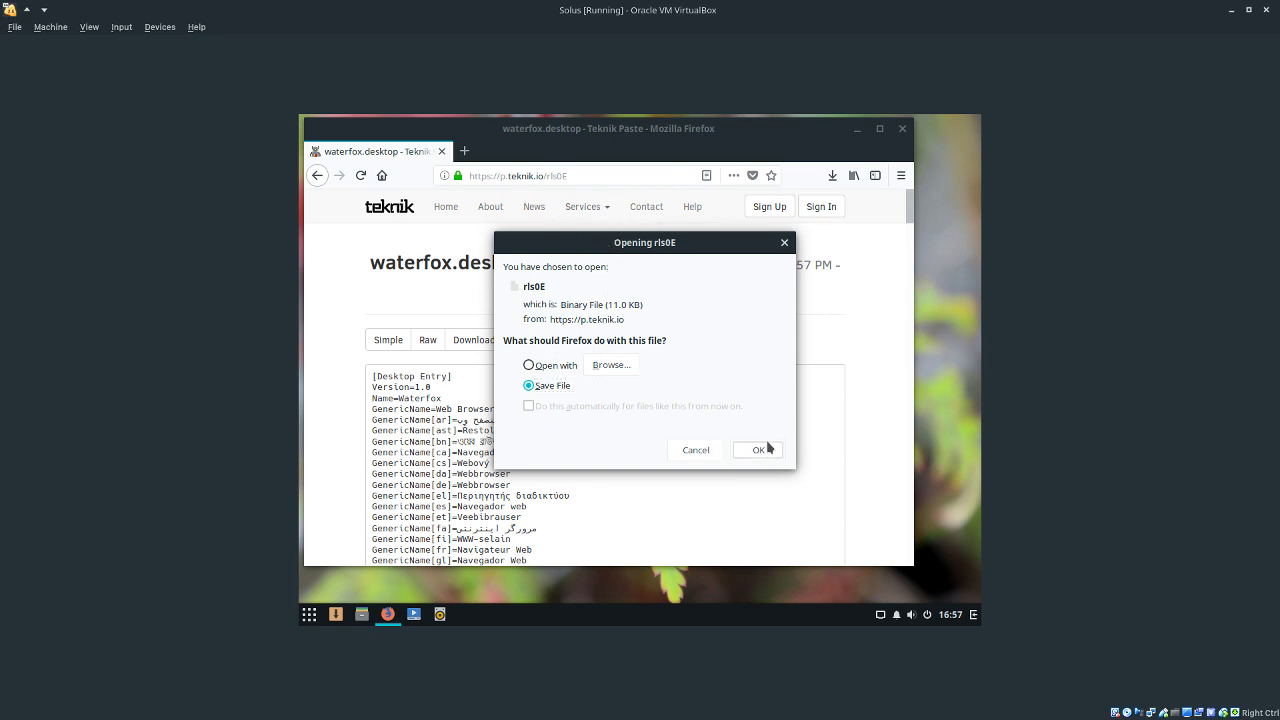
click(832, 176)
click(832, 176)
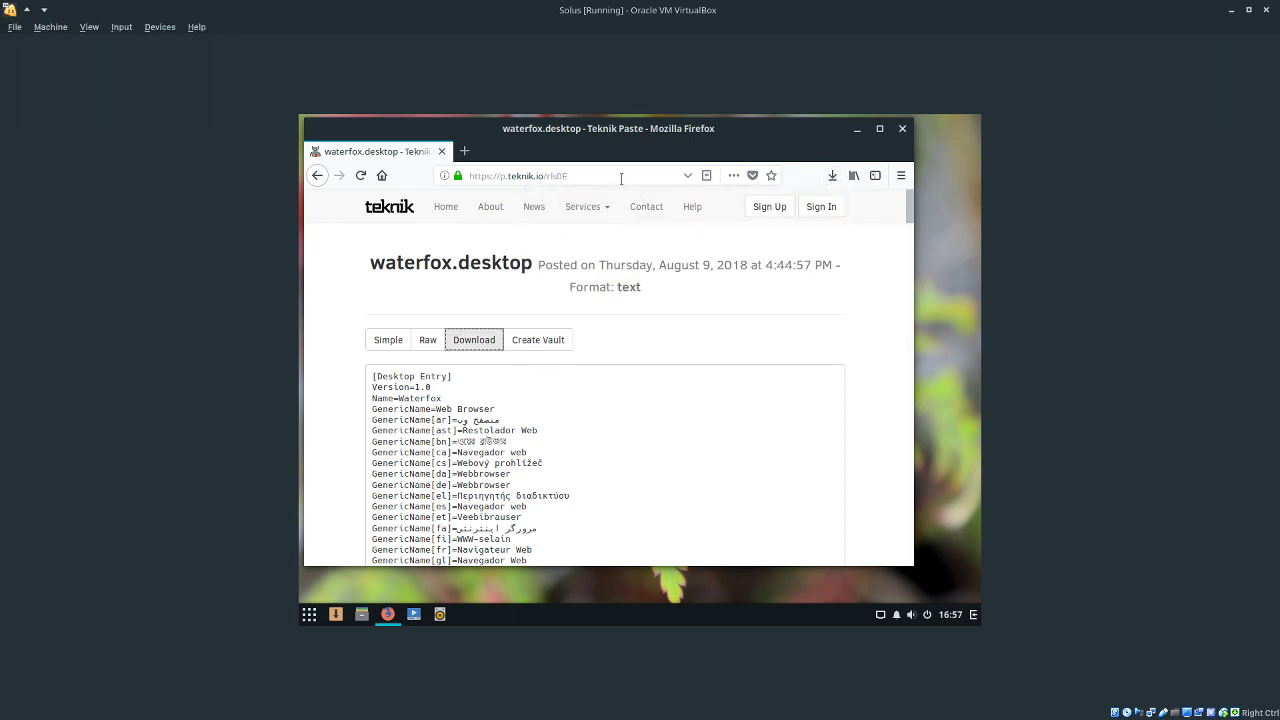
- Go to the Waterfox project website from the address bar
click(621, 178)
key(super)
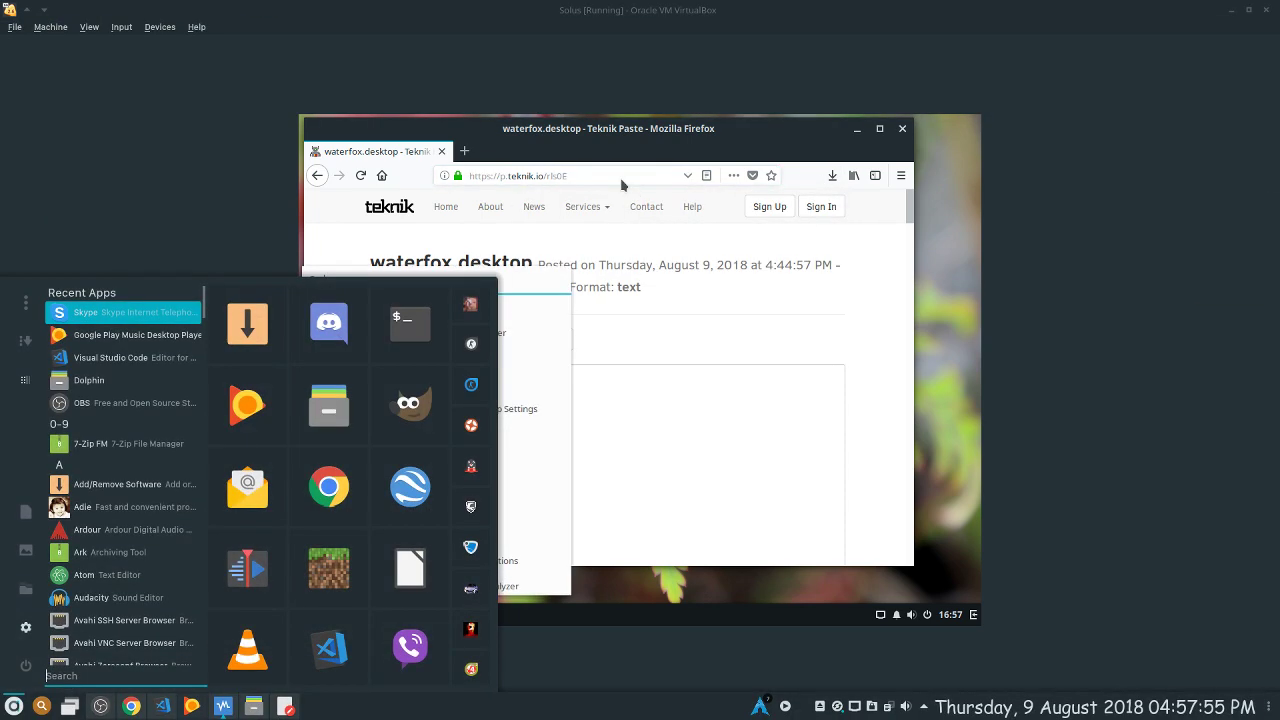
click(621, 178)
click(621, 178)
text(waterfoxproject.org/)
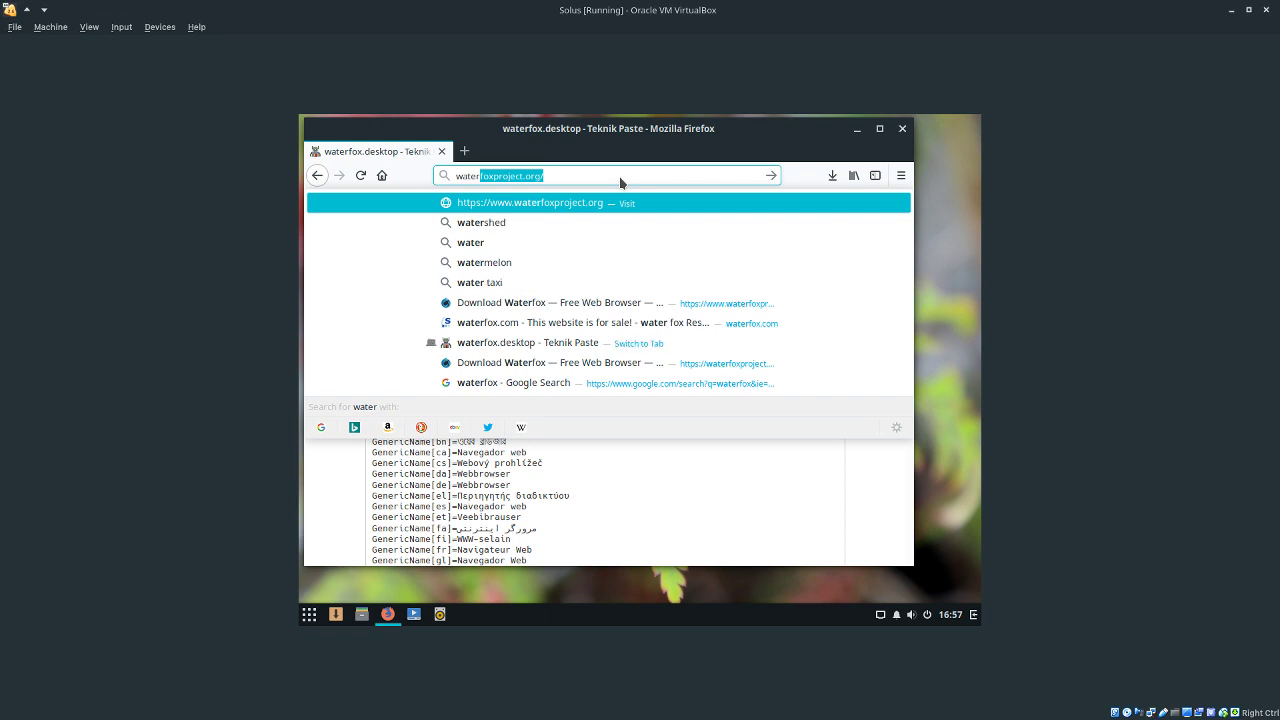
key(Return)
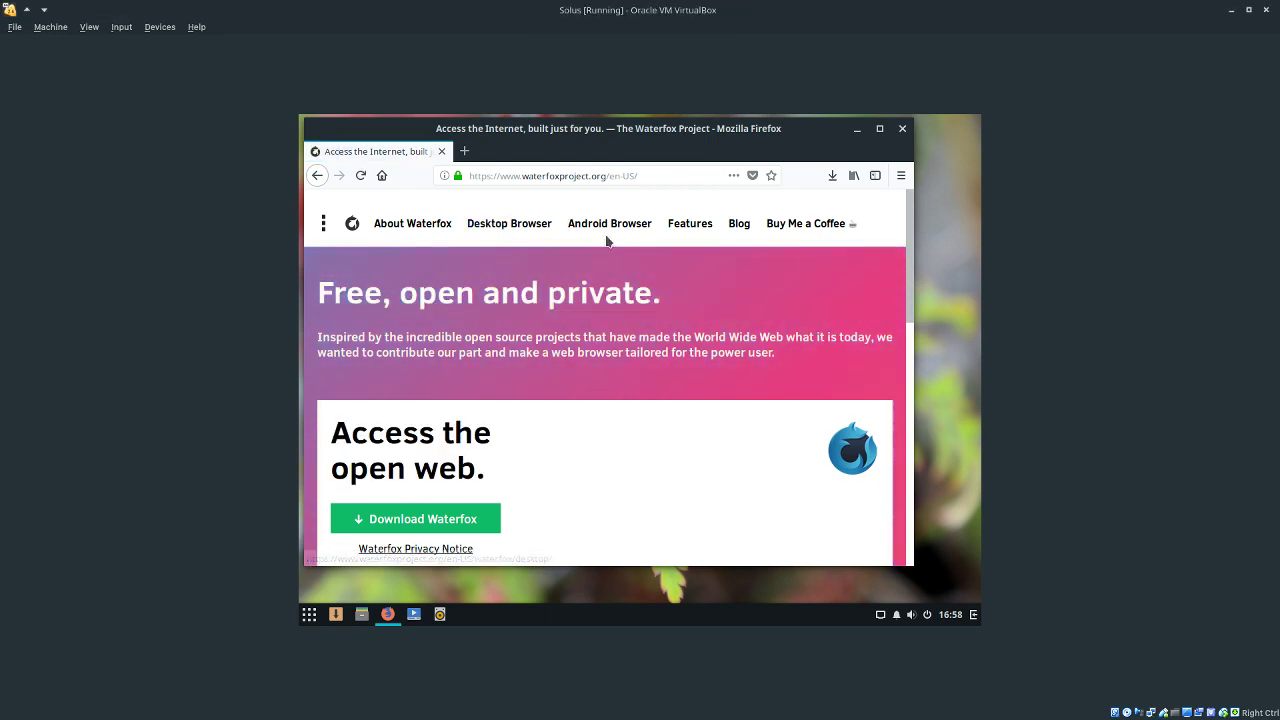
- Save the waterfox-56.2.2 Linux x86_64 tar.bz2 archive from the Desktop Browser page and check the downloads list
click(513, 225)
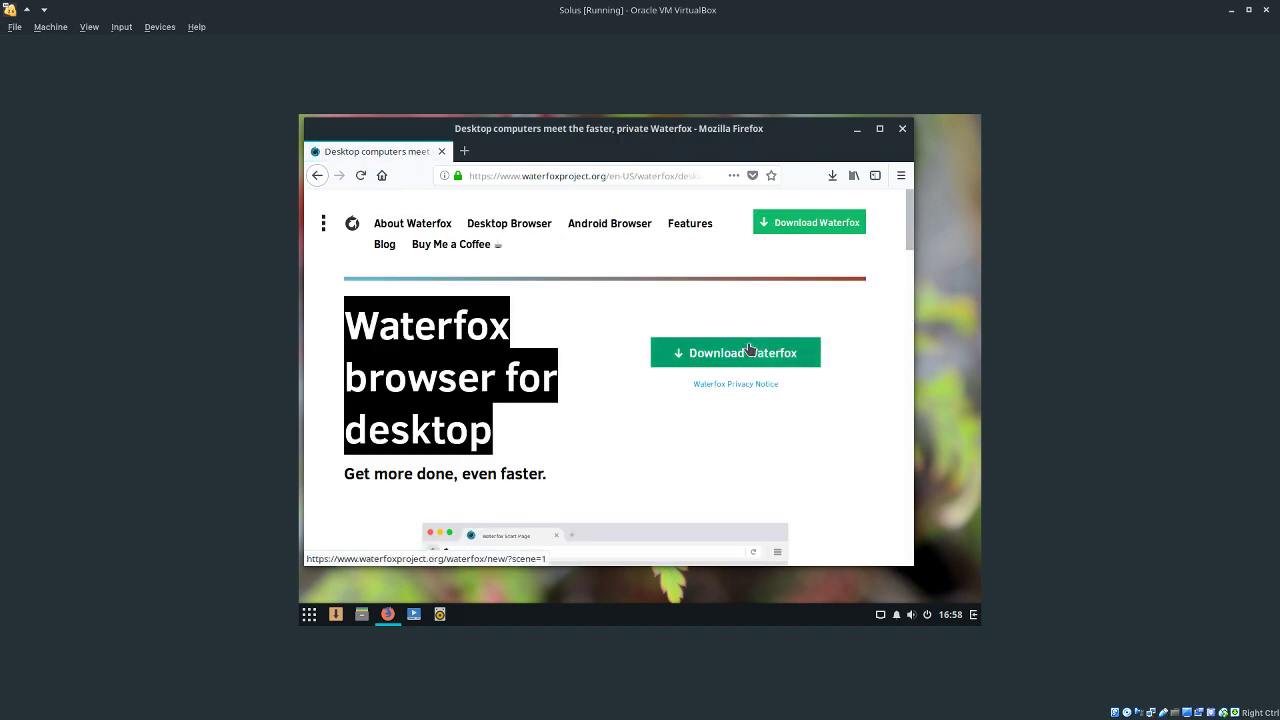
click(749, 350)
scroll(742, 345, down, 4)
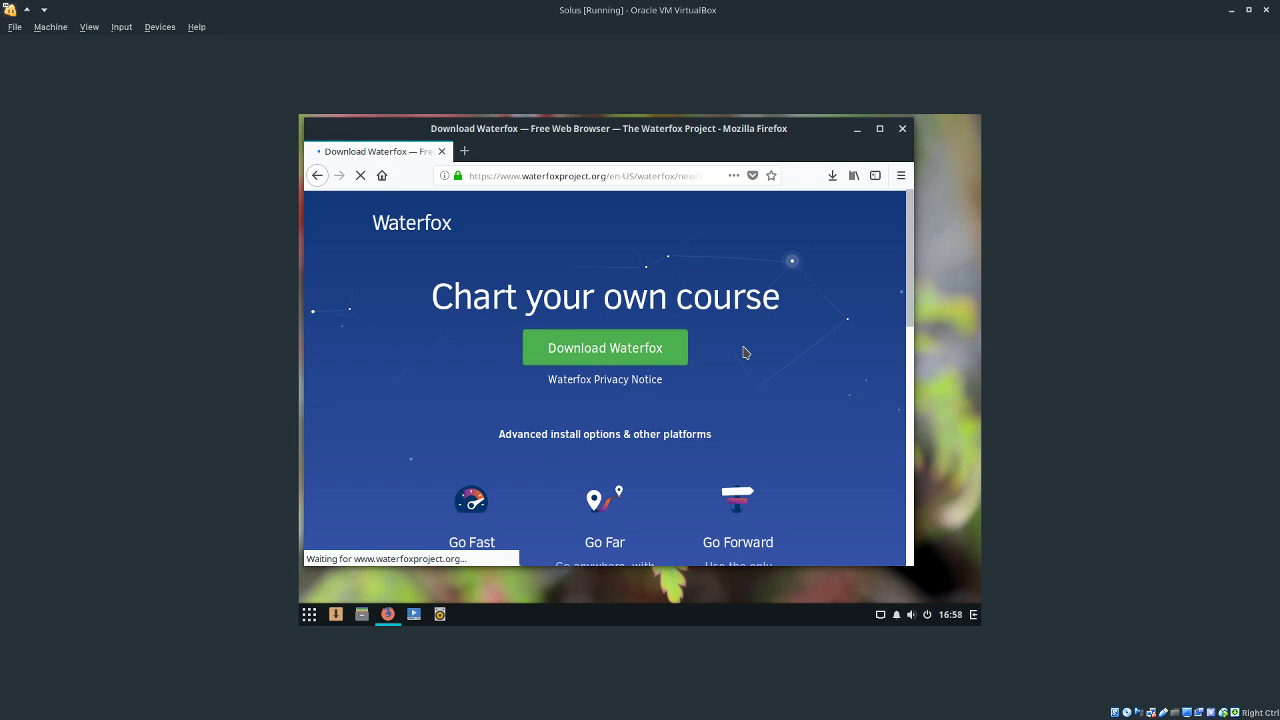
click(537, 347)
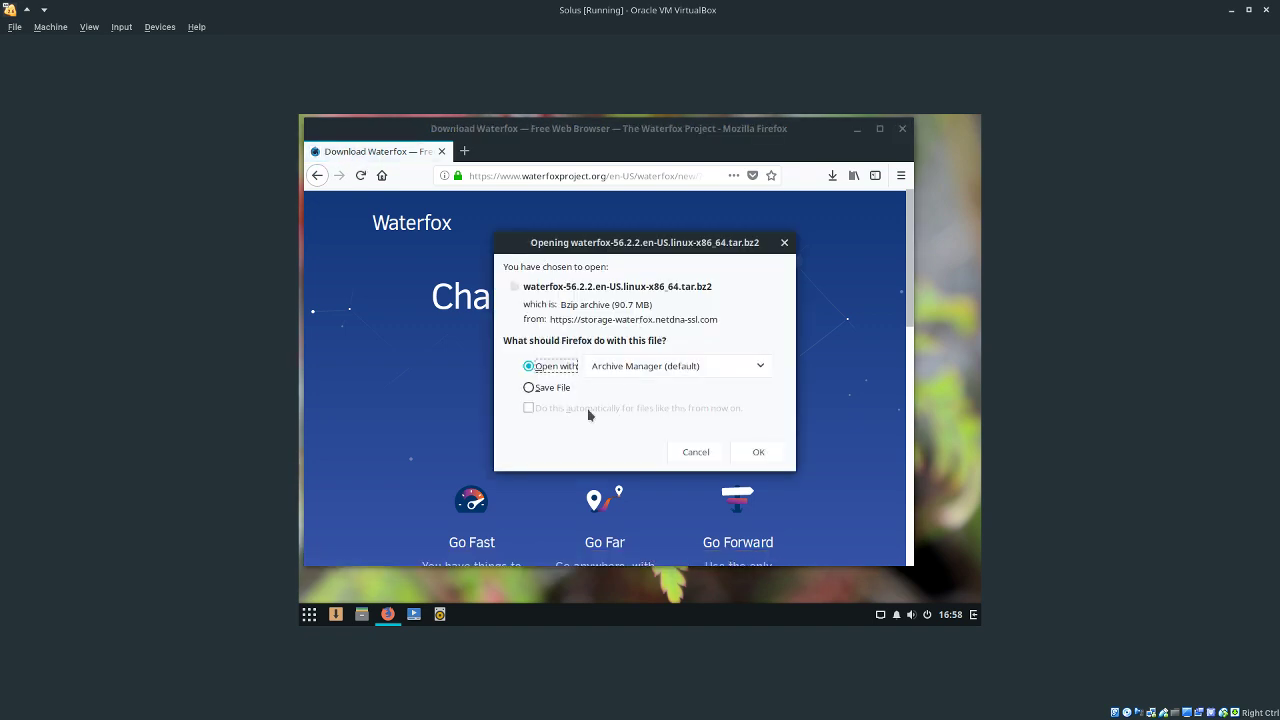
click(552, 387)
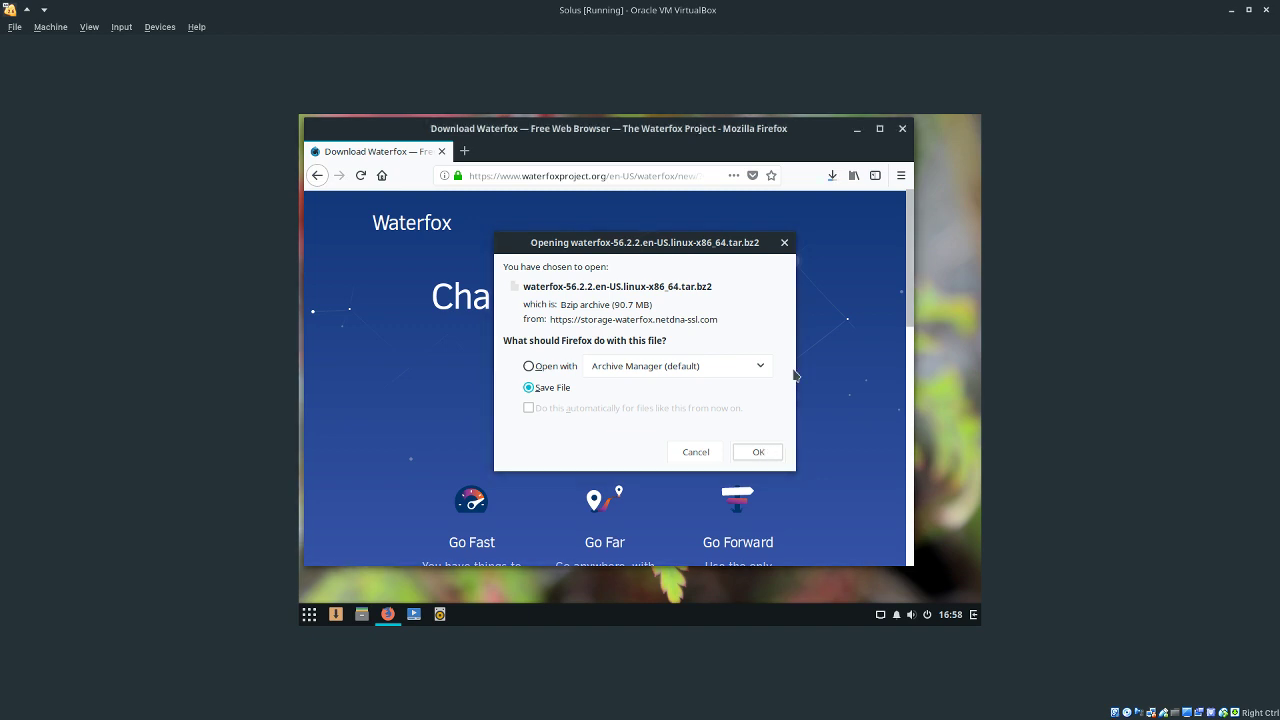
key(Return)
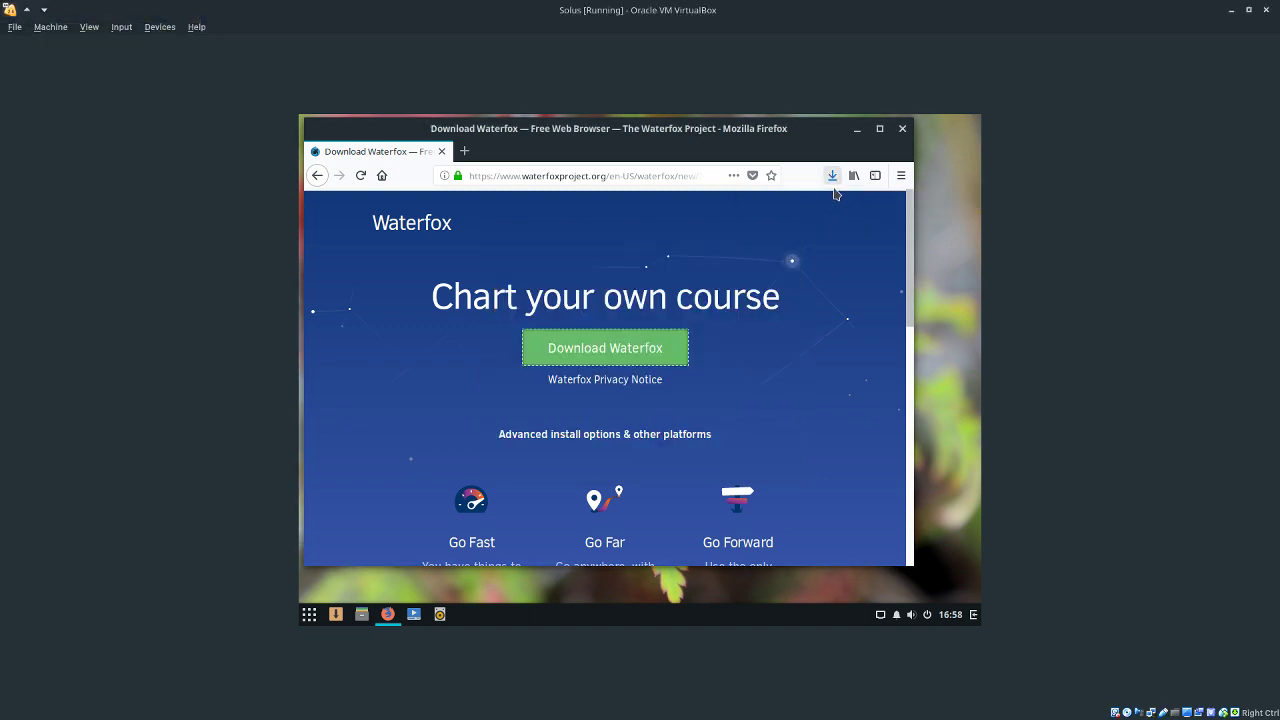
click(832, 176)
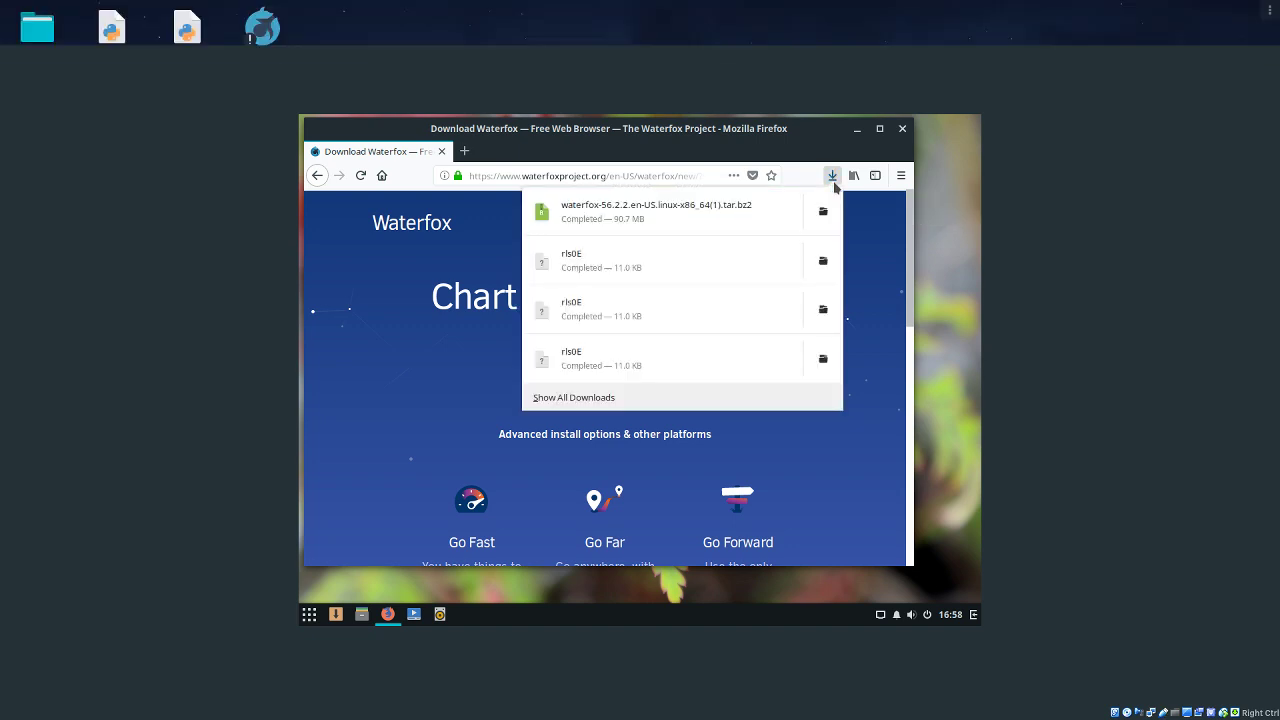
- In the Downloads folder, start renaming the rls0E file
click(825, 209)
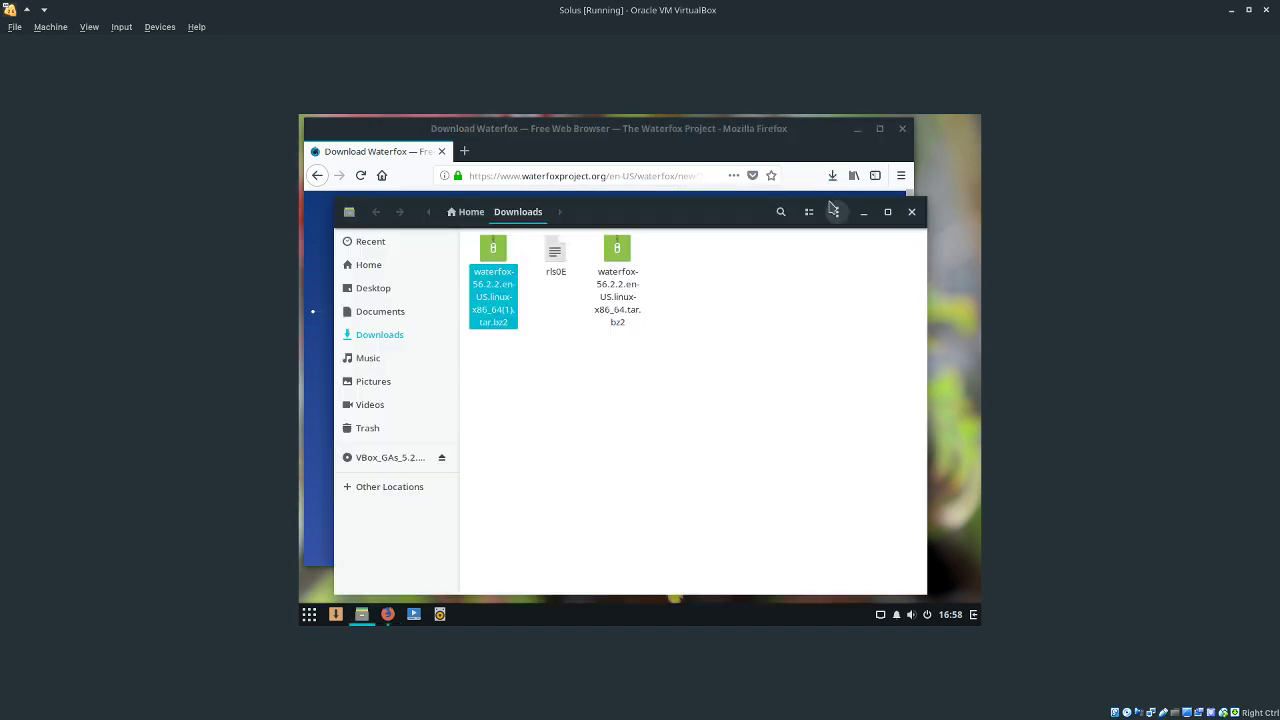
drag(700, 307, 588, 359)
click(573, 306)
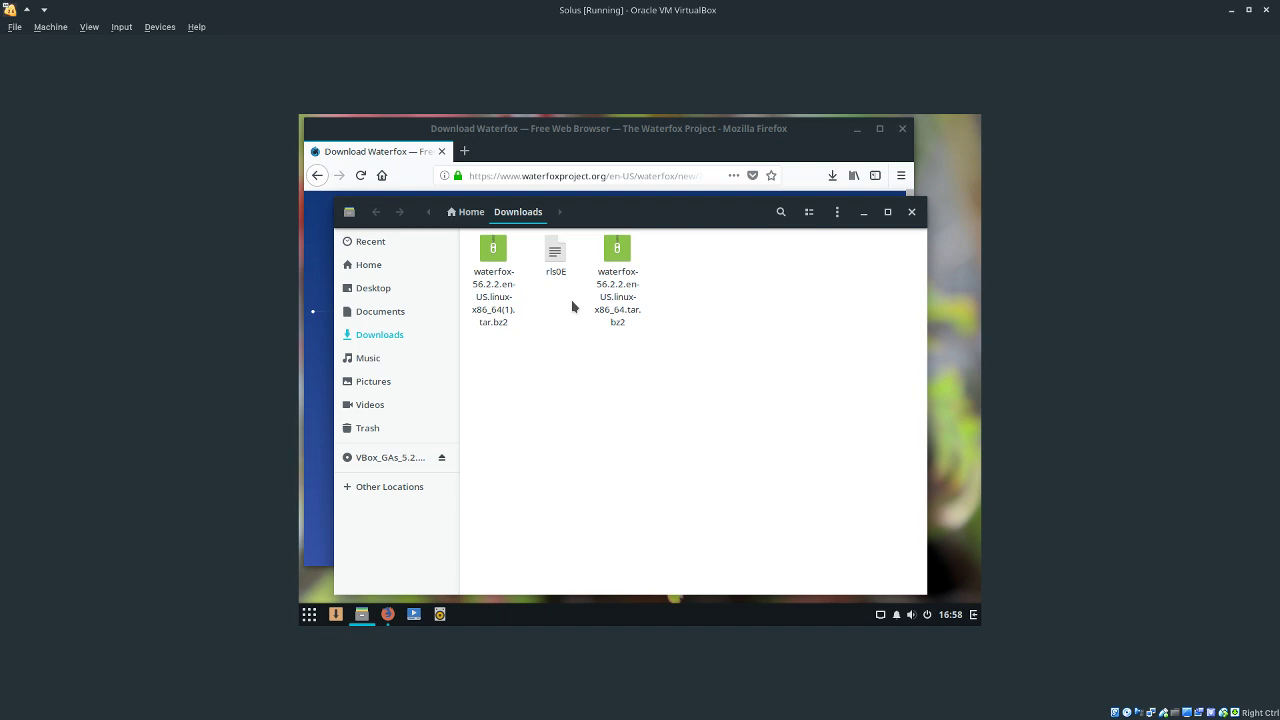
right_click(557, 259)
key(Escape)
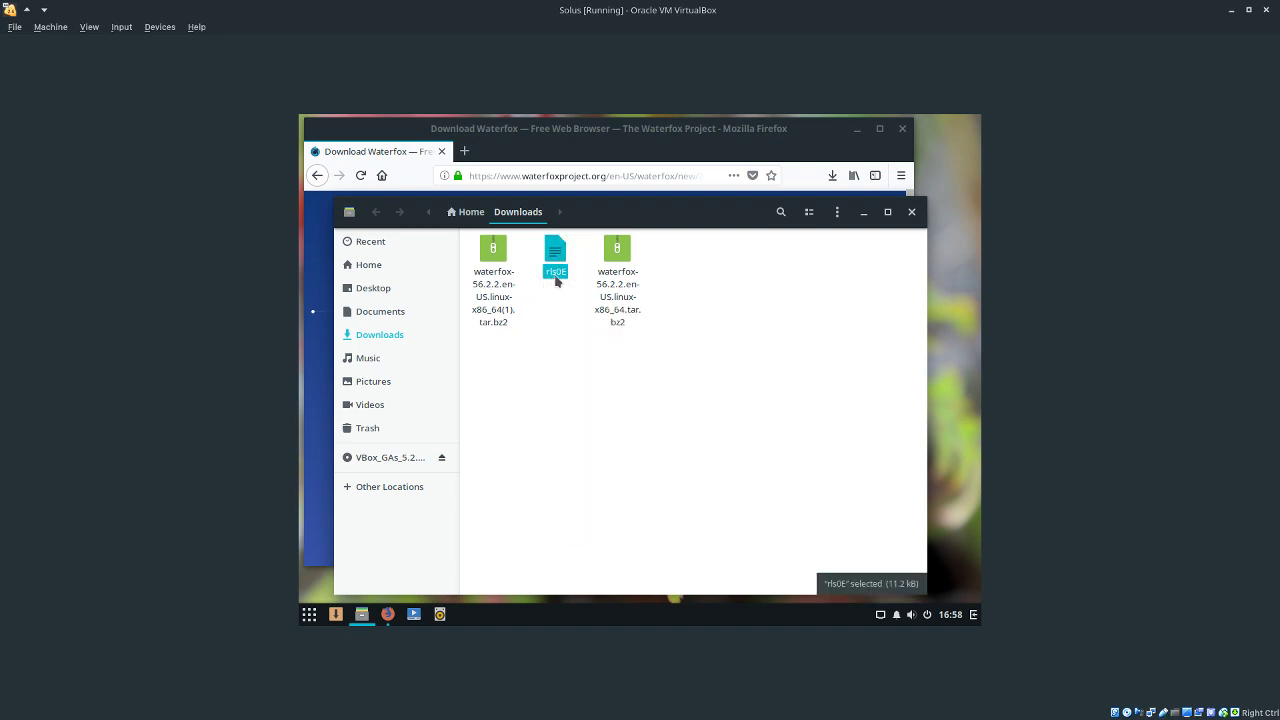
right_click(558, 262)
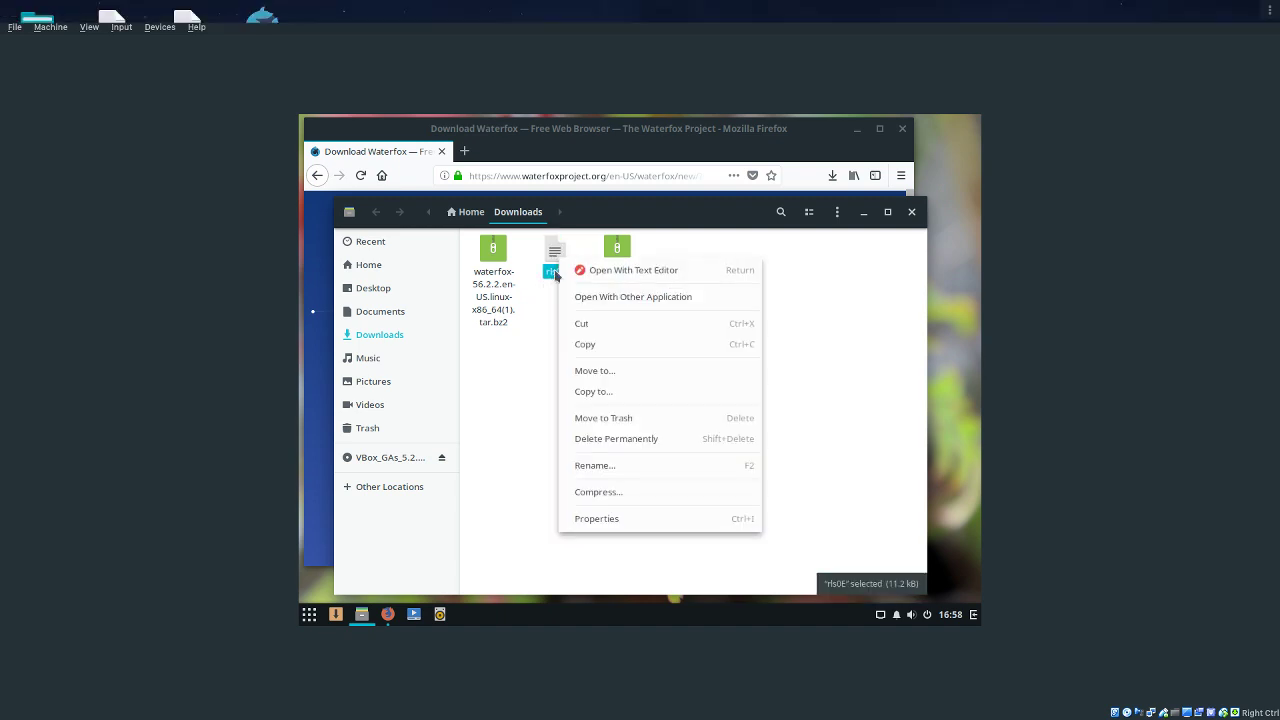
click(629, 465)
- Name it waterfox.desktop and delete the duplicate waterfox-56.2.2.en-US.linux-x86_64(1).tar.bz2 archive
text(waterfoix)
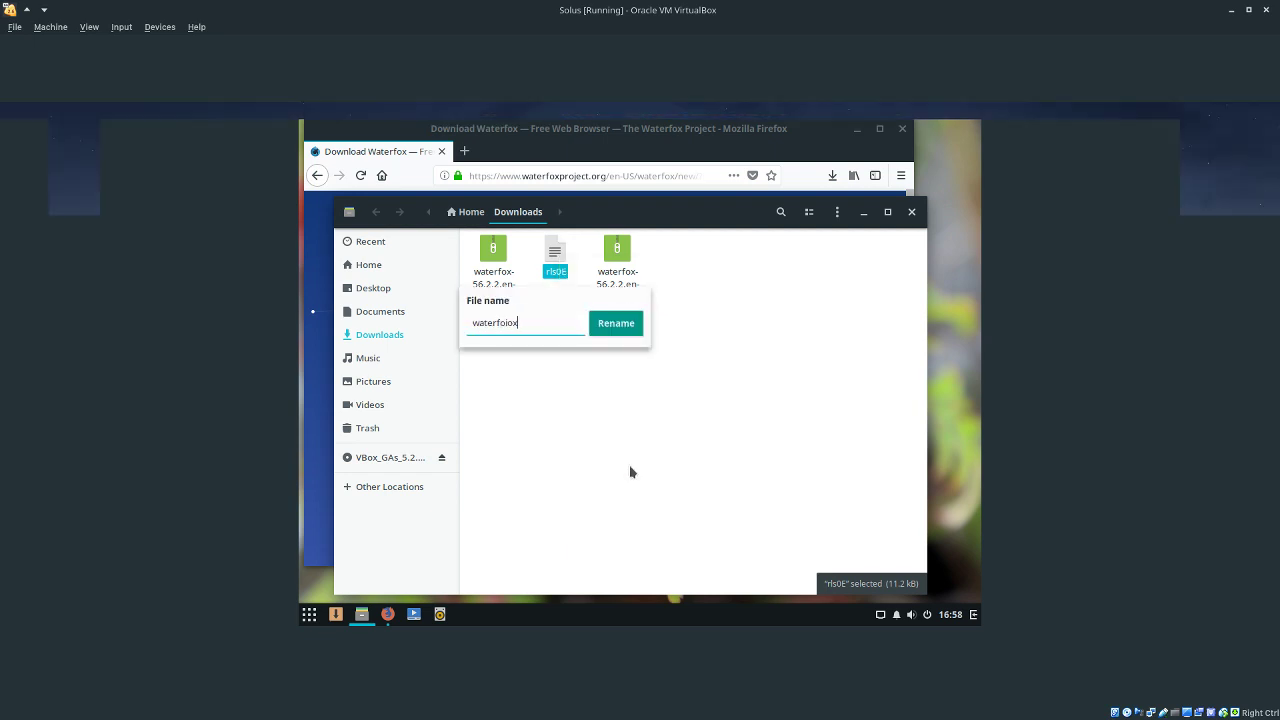
key(BackSpace)
text(ix.ed)
key(BackSpace)
key(BackSpace)
key(BackSpace)
key(BackSpace)
key(BackSpace)
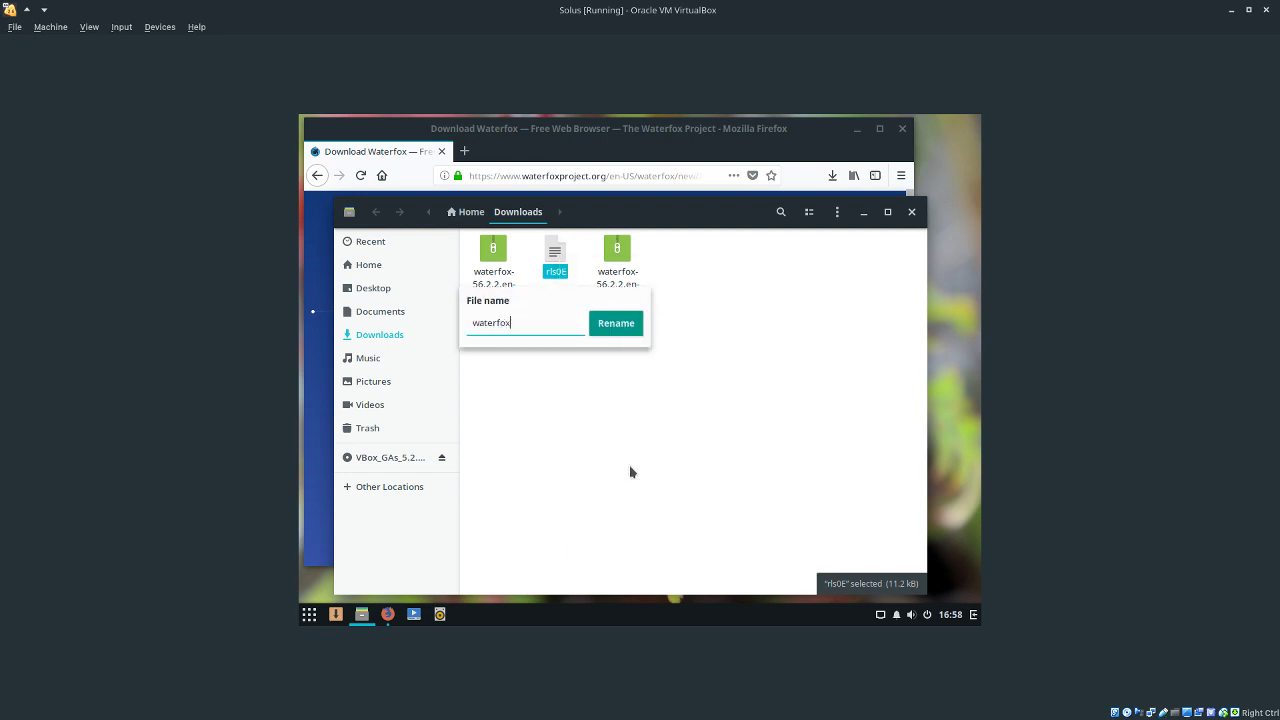
text(x.desktop)
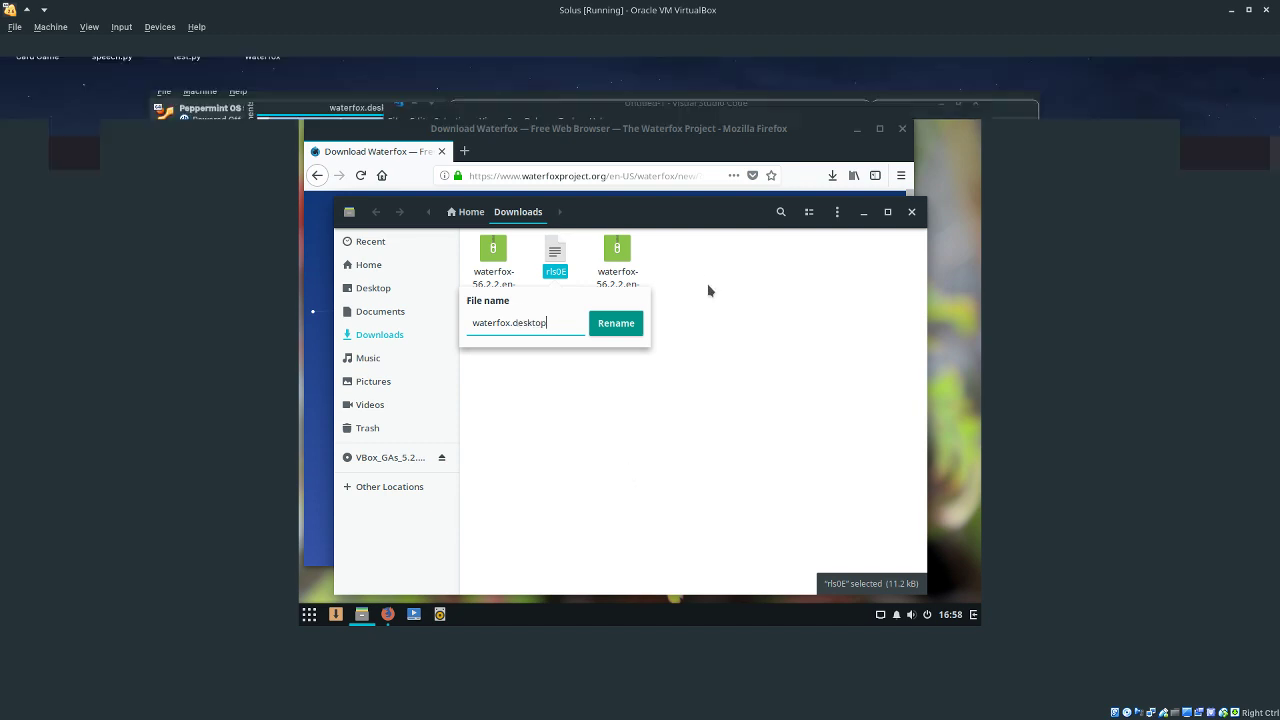
click(616, 323)
click(492, 254)
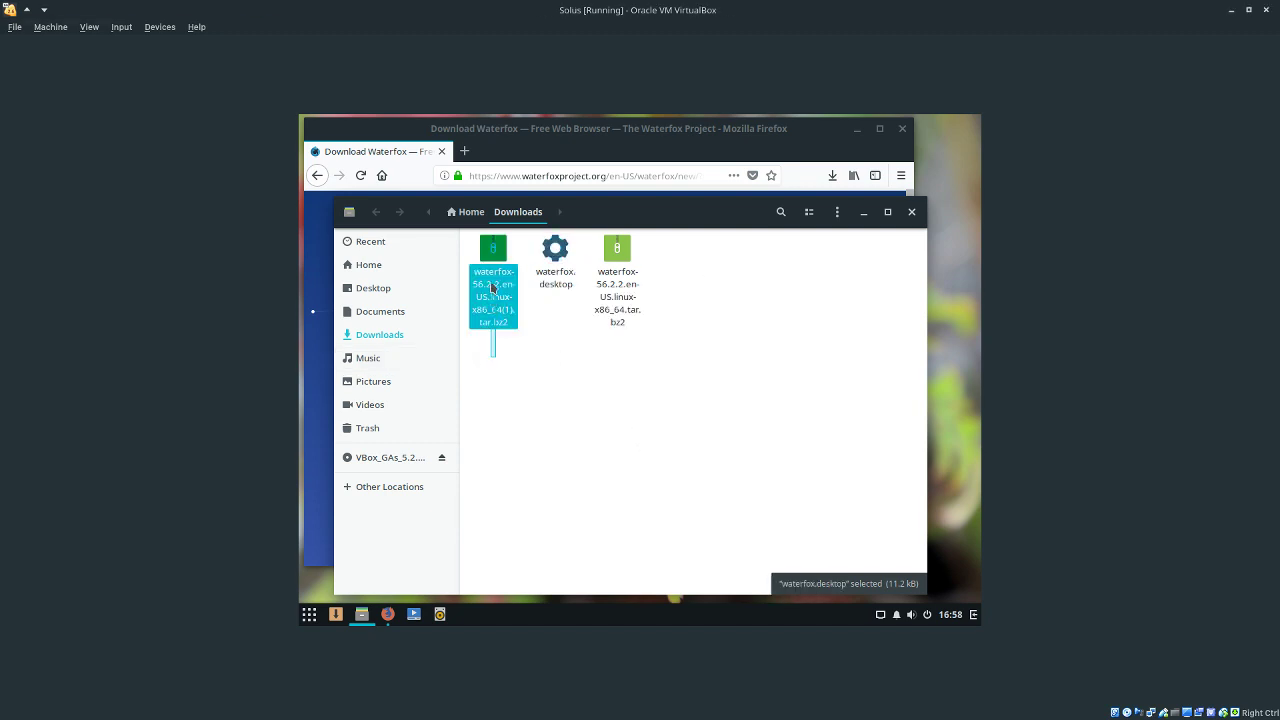
key(Delete)
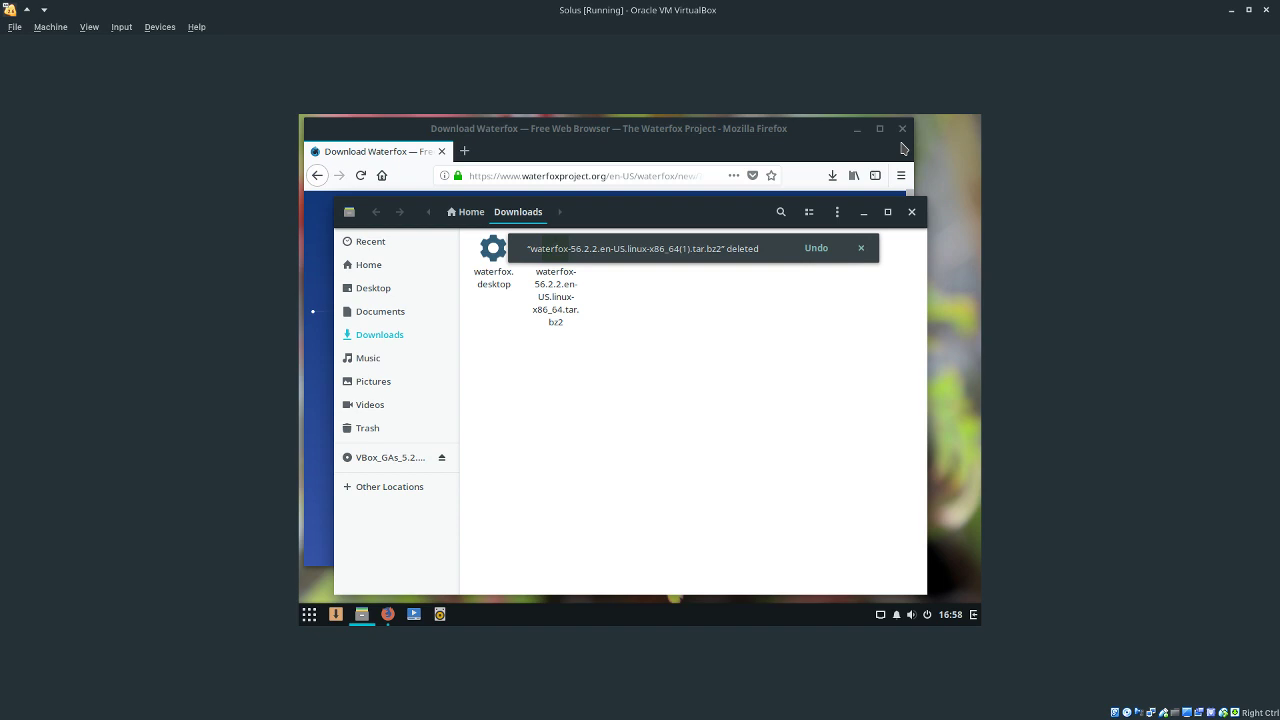
- Close Firefox, drag waterfox.desktop and the tar.bz2 archive to the desktop, and close Files
drag(677, 217, 798, 188)
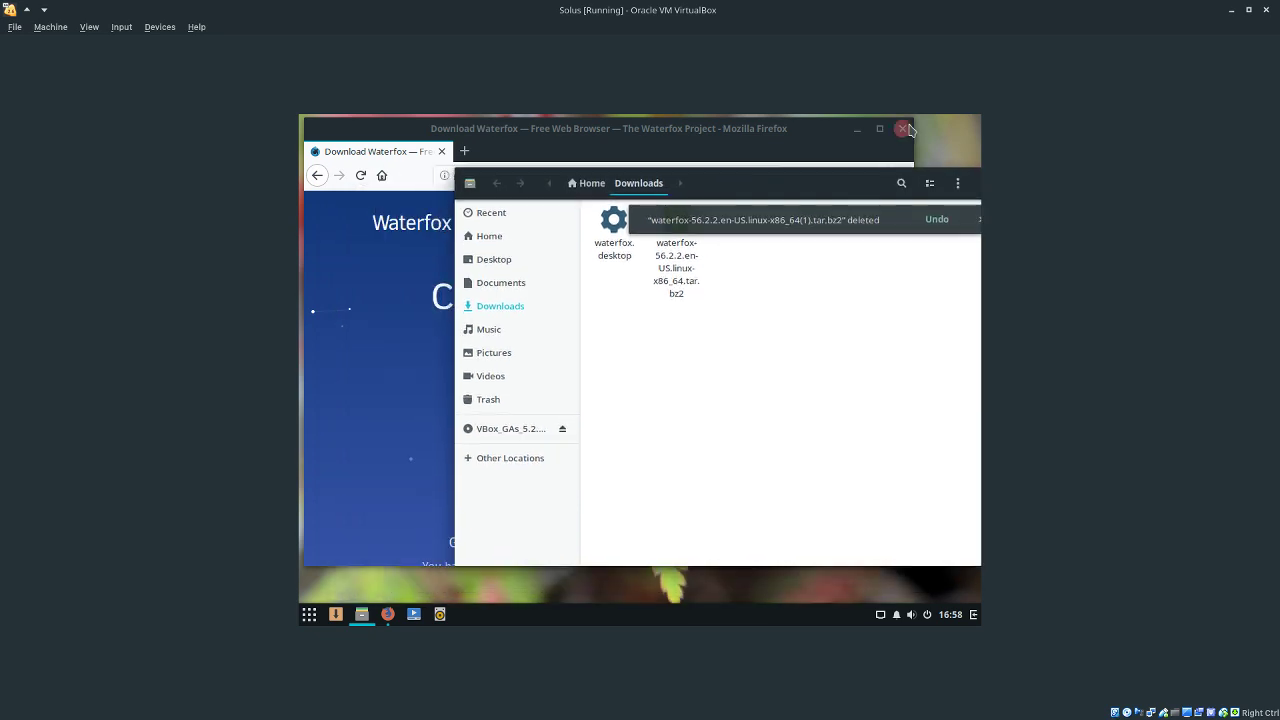
click(903, 128)
drag(743, 281, 340, 160)
drag(803, 190, 617, 260)
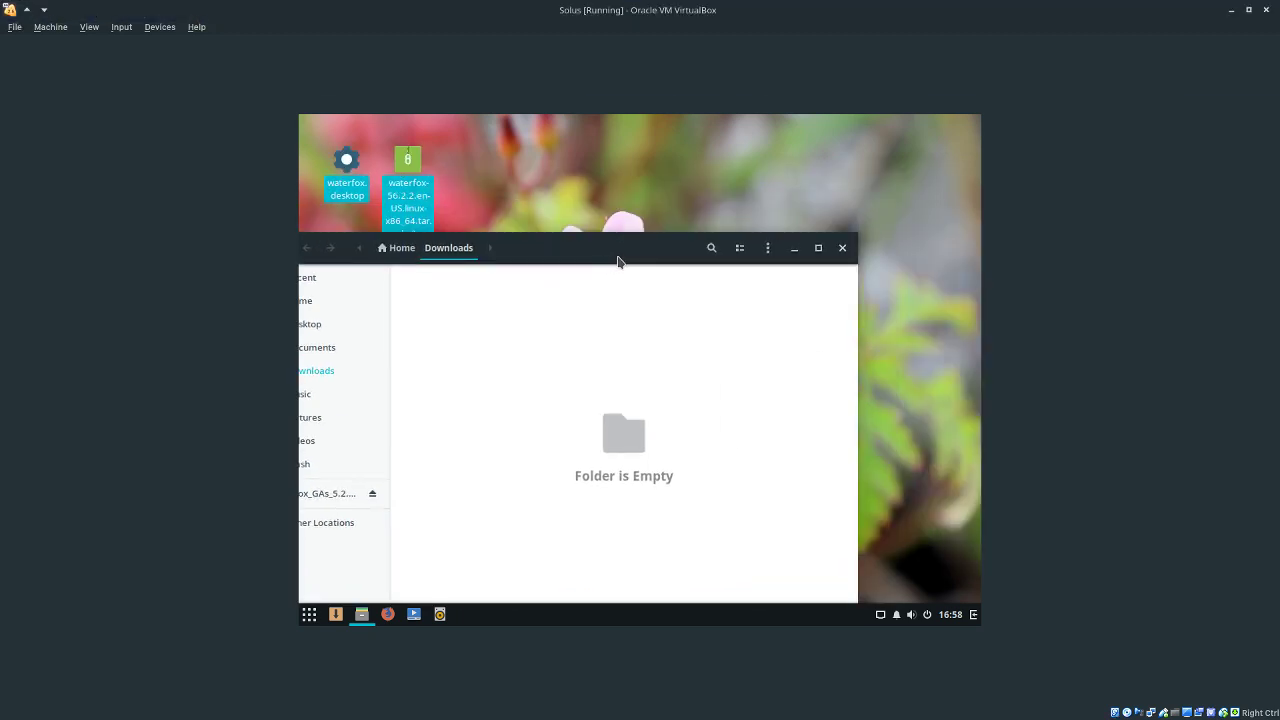
click(857, 251)
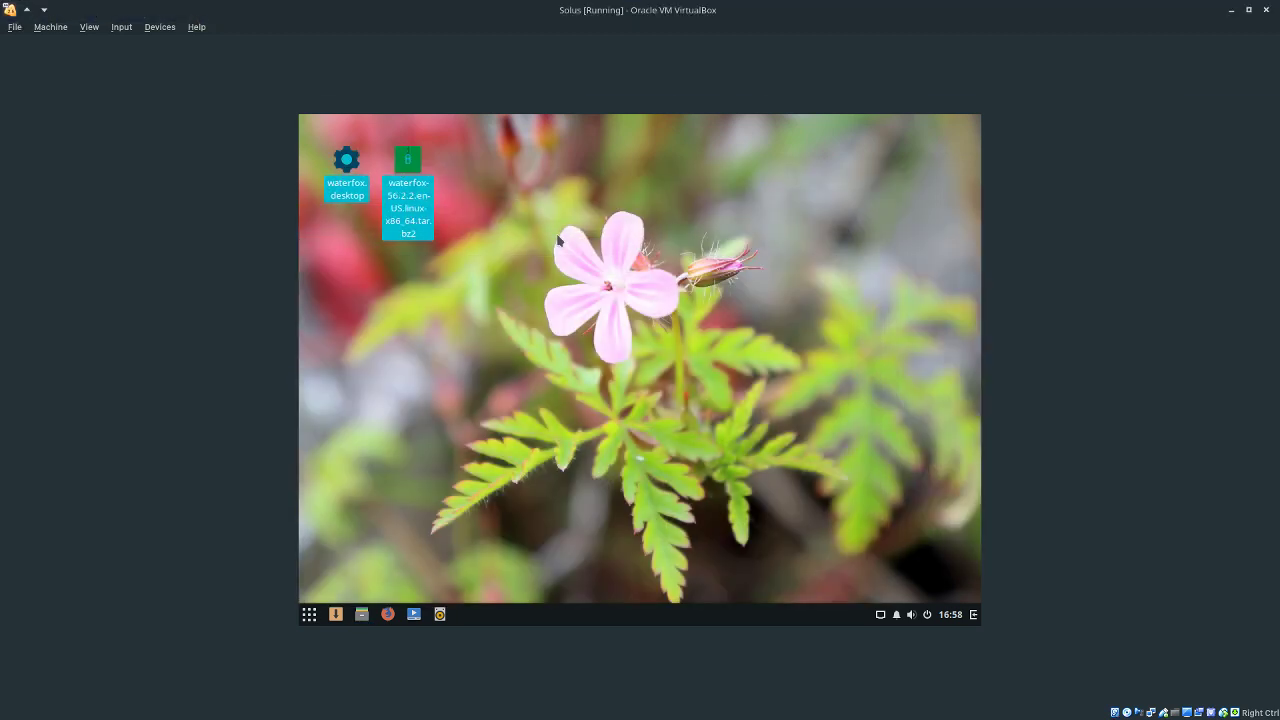
- Open the waterfox-56.2.2 archive from the desktop in Archive Manager
double_click(408, 167)
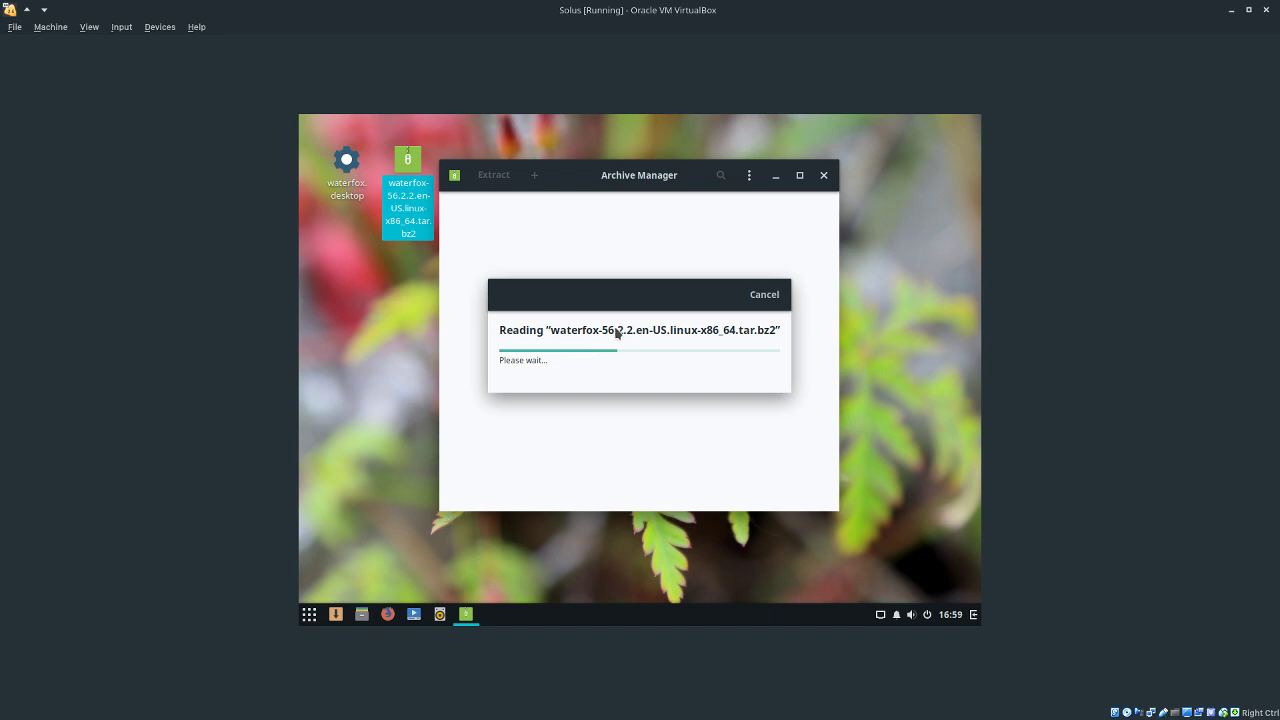
right_click(408, 168)
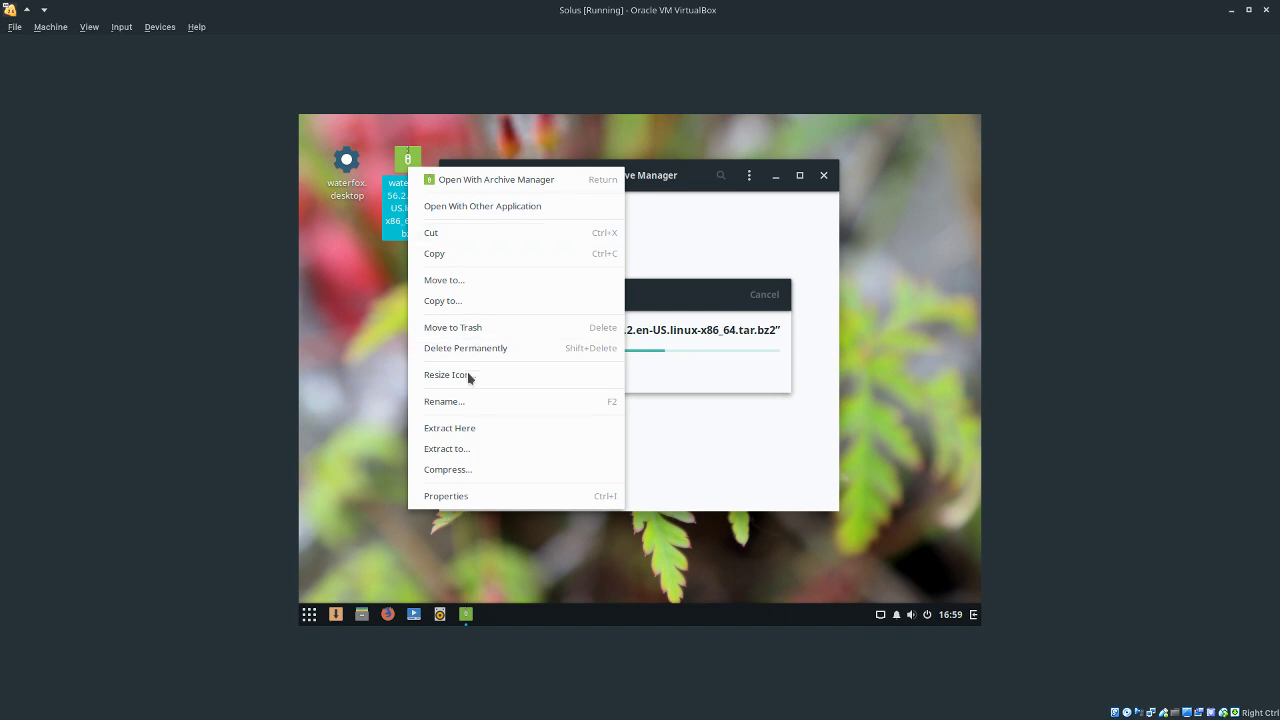
click(858, 293)
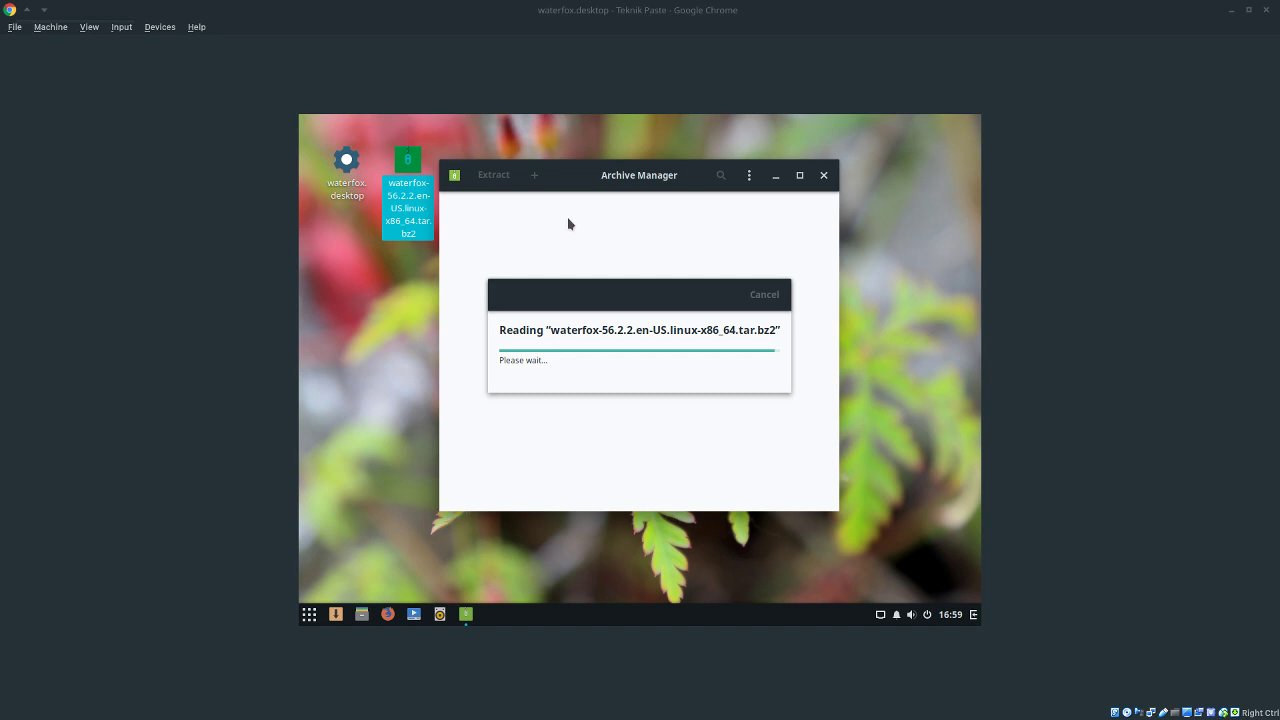
- Extract the waterfox folder to the desktop, close Archive Manager, and select the tar.bz2 icon
drag(600, 252, 377, 320)
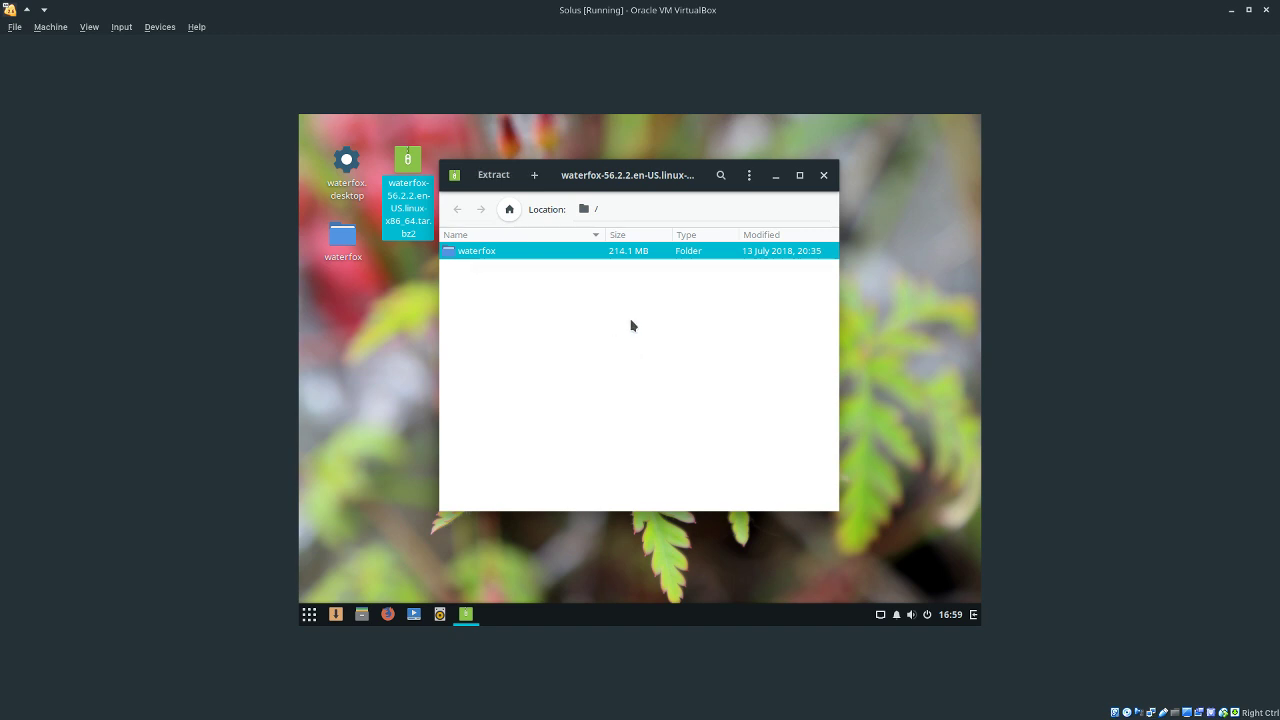
click(823, 175)
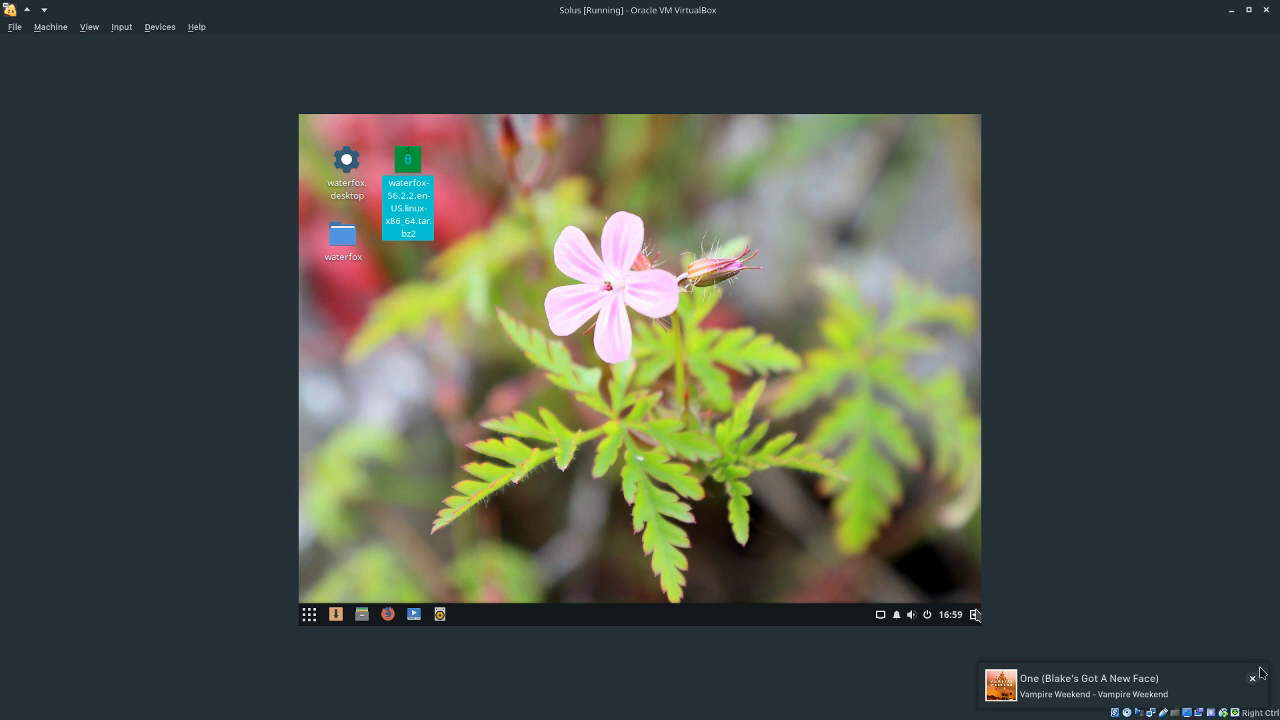
click(1252, 679)
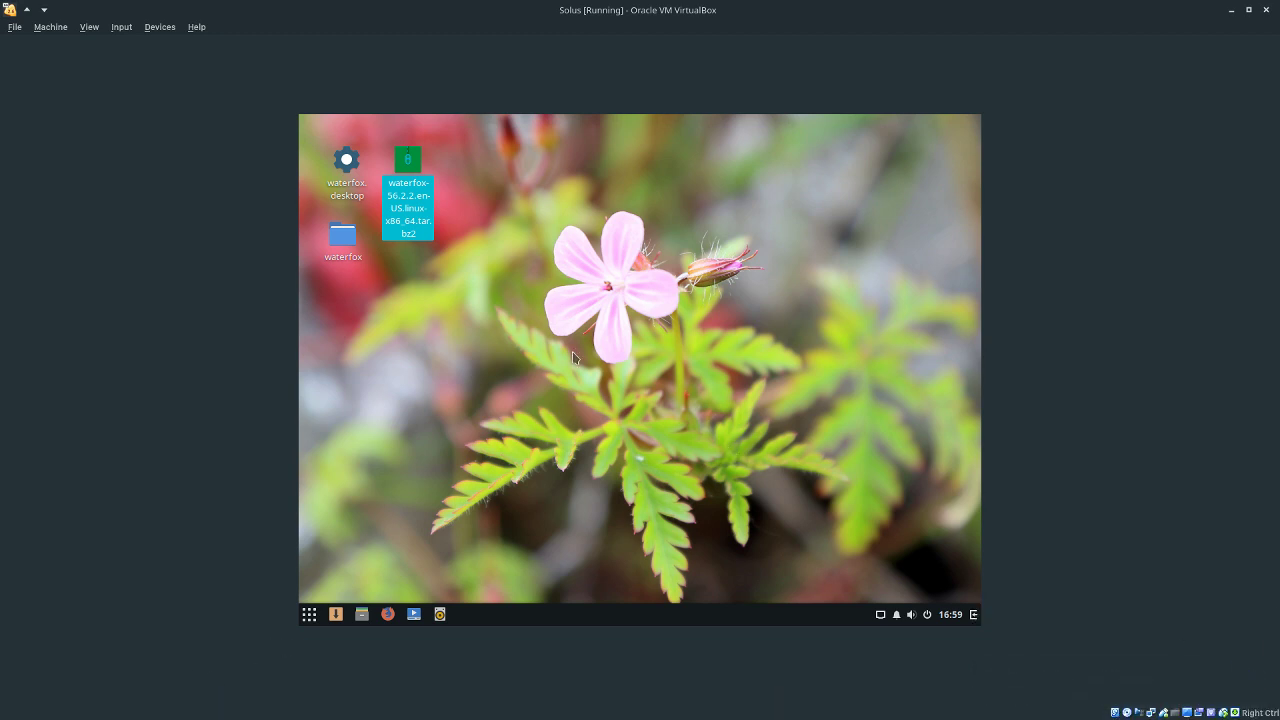
drag(478, 287, 408, 121)
- Delete the archive from the desktop and launch Terminal via a 'ter' menu search
key(Delete)
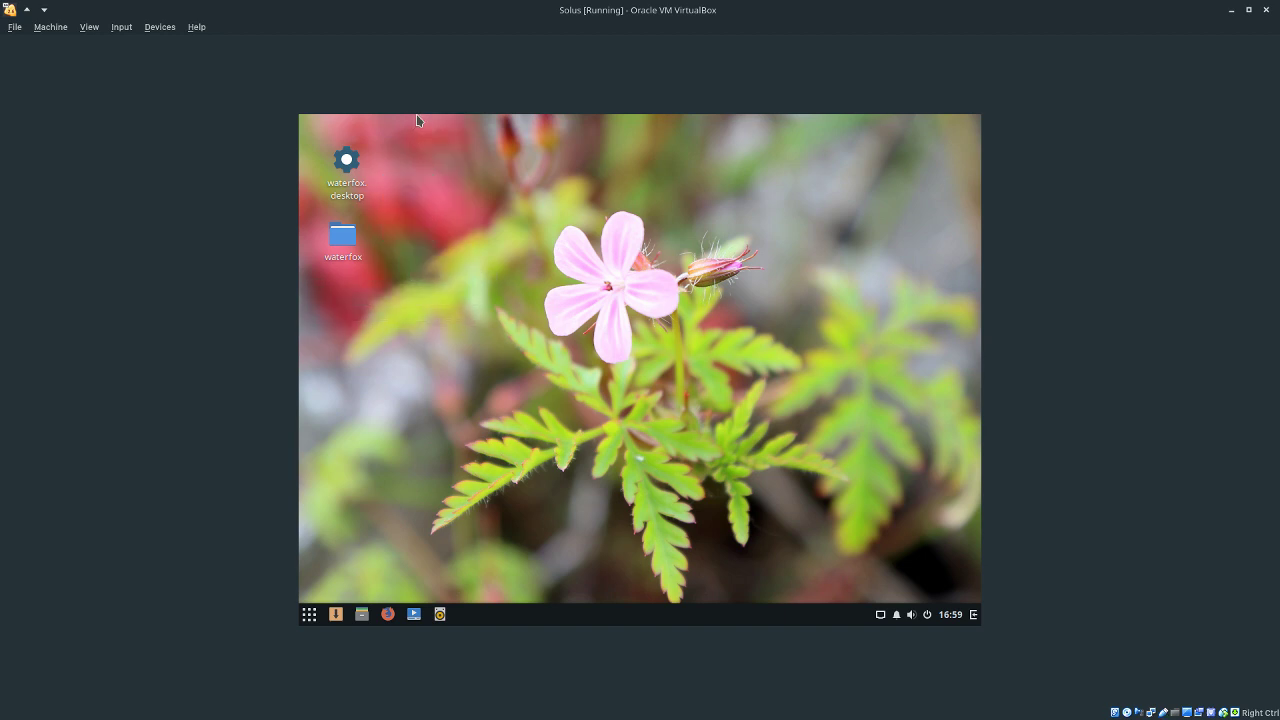
click(312, 614)
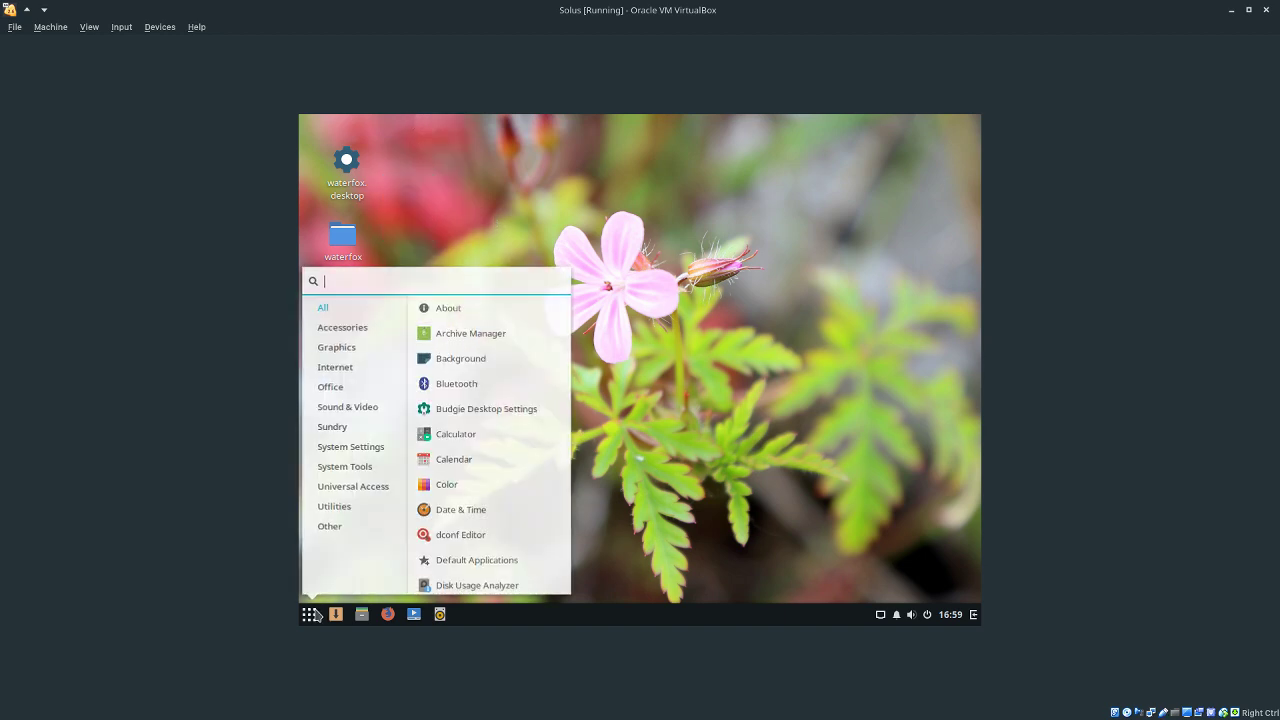
text(ter)
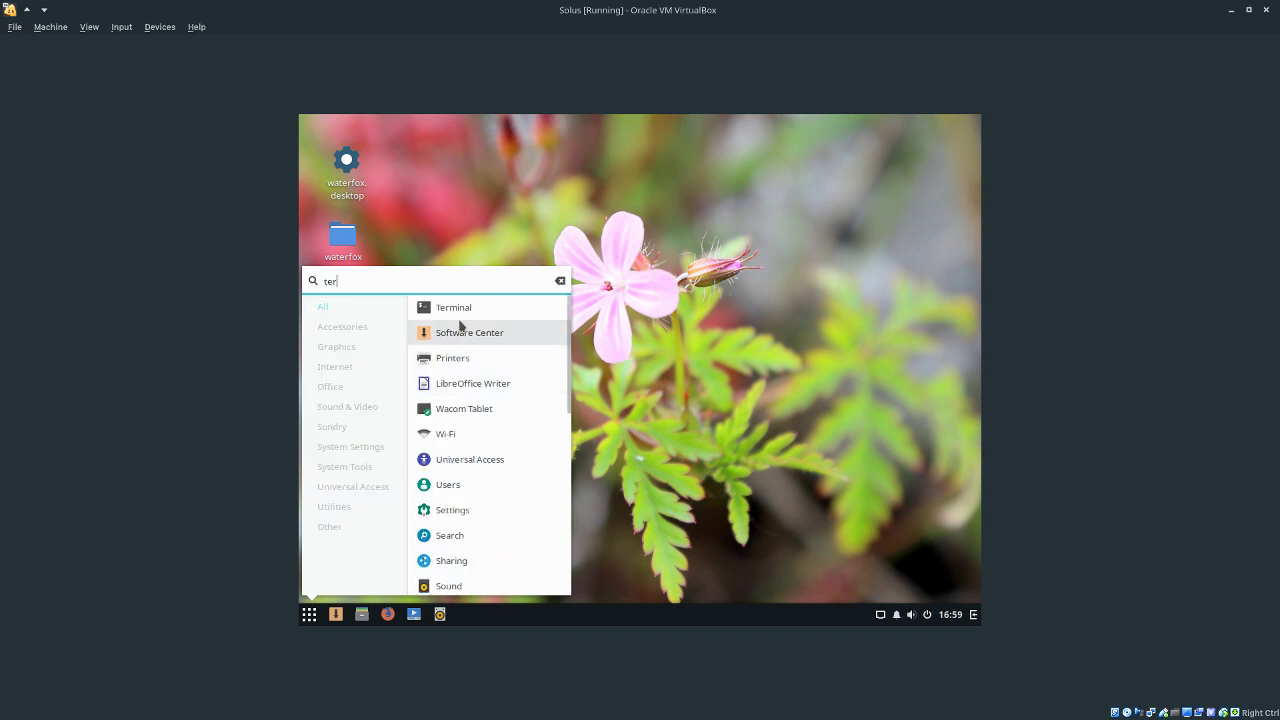
click(461, 308)
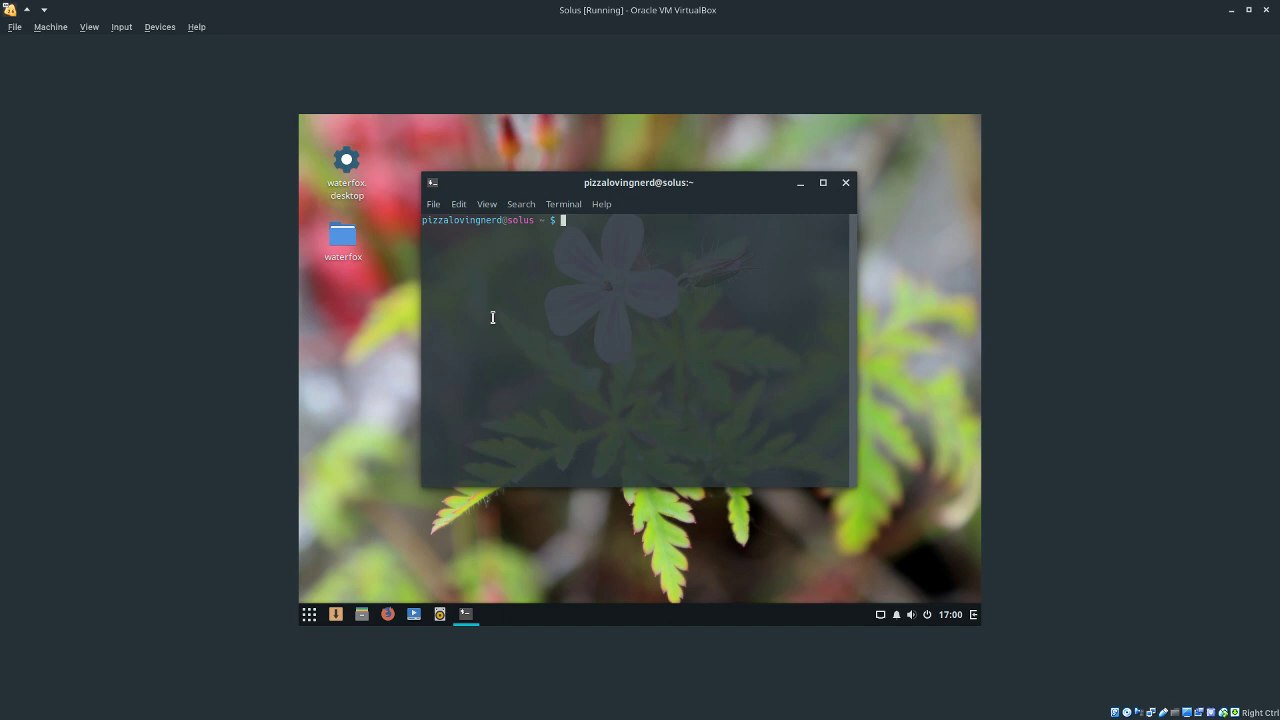
- Try the sudo nautilus and sudo caja commands at the prompt, then erase them
text(sudo )
text(nautilus)
key(BackSpace)
key(BackSpace)
key(BackSpace)
key(BackSpace)
key(BackSpace)
key(BackSpace)
key(BackSpace)
key(BackSpace)
key(BackSpace)
text(o cafa)
key(BackSpace)
key(BackSpace)
text(ja)
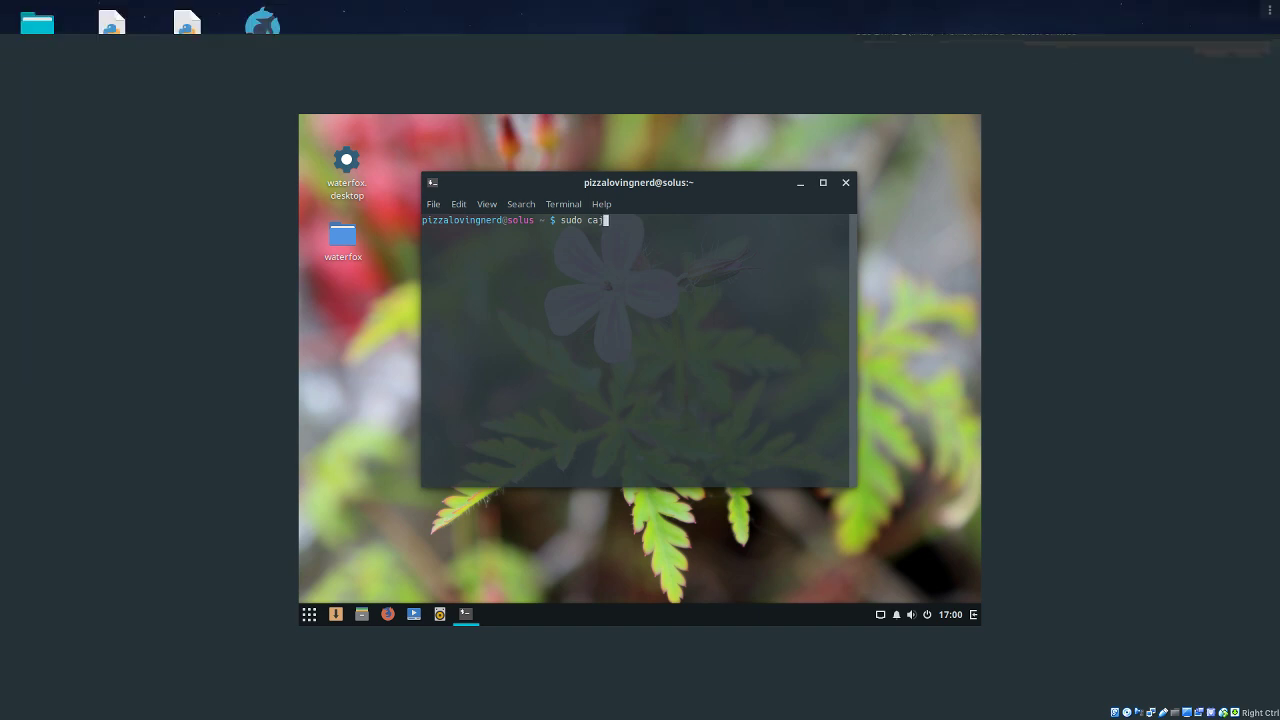
key(BackSpace)
key(BackSpace)
key(BackSpace)
key(BackSpace)
key(BackSpace)
key(BackSpace)
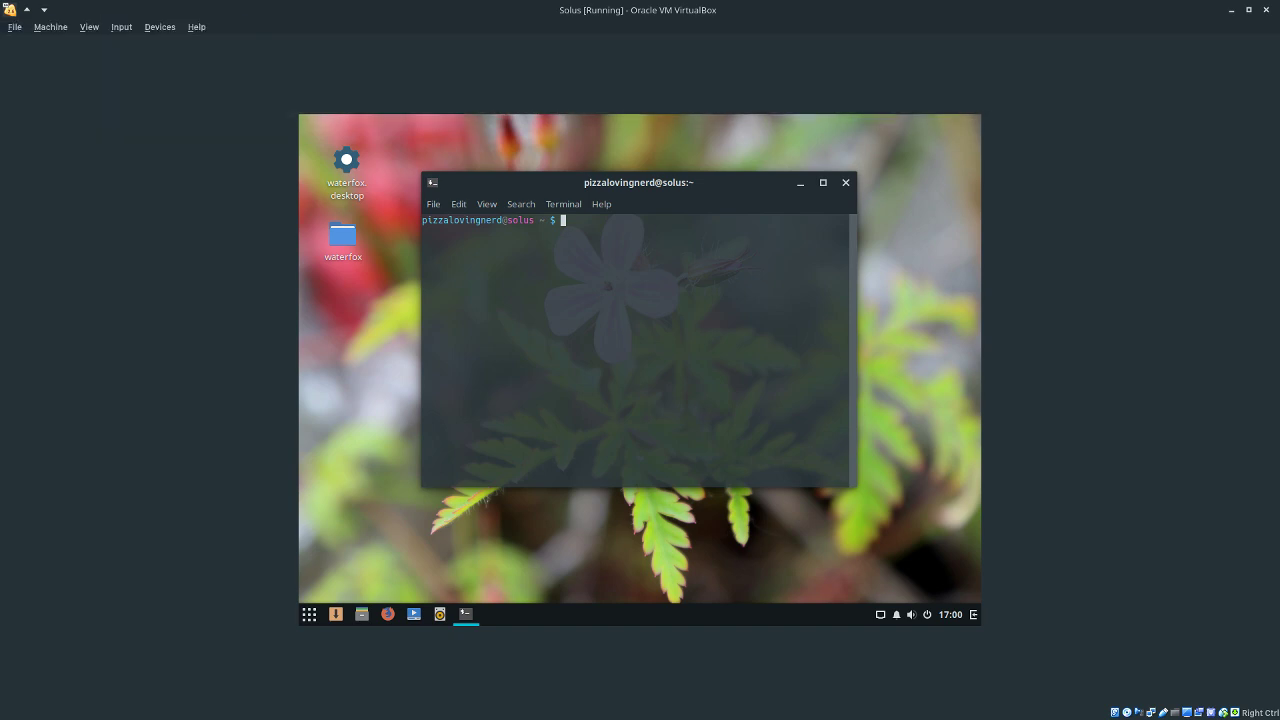
- Run sudo nautilus and browse the root file manager to /usr/lib
text(udo nautilus)
key(Return)
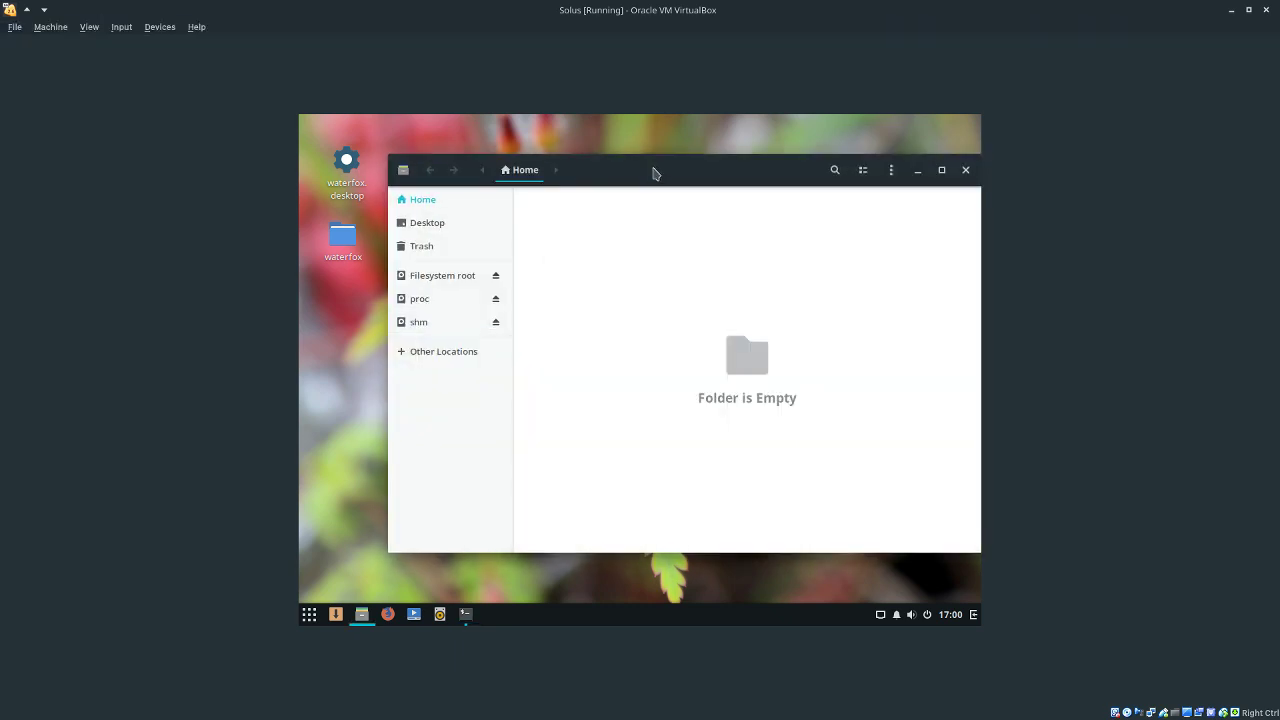
drag(653, 173, 629, 177)
click(409, 285)
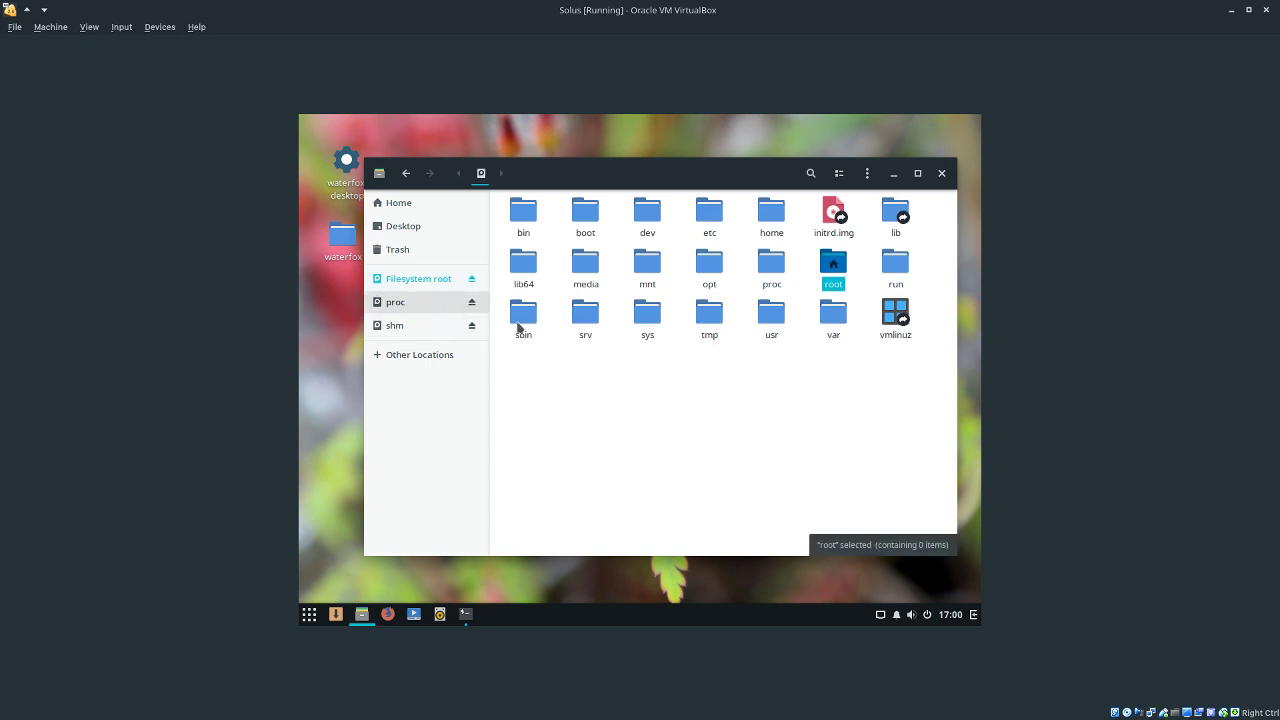
double_click(771, 318)
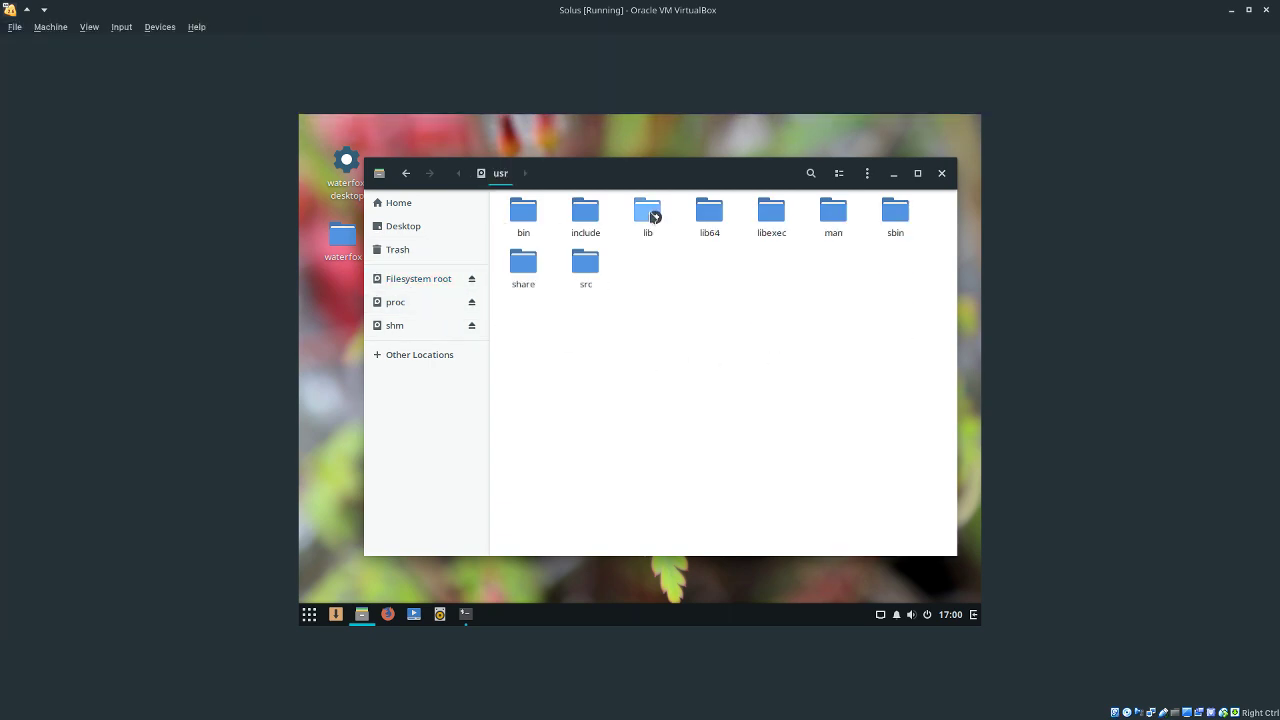
double_click(653, 217)
- Drag the waterfox folder from the desktop into /usr/lib
click(340, 237)
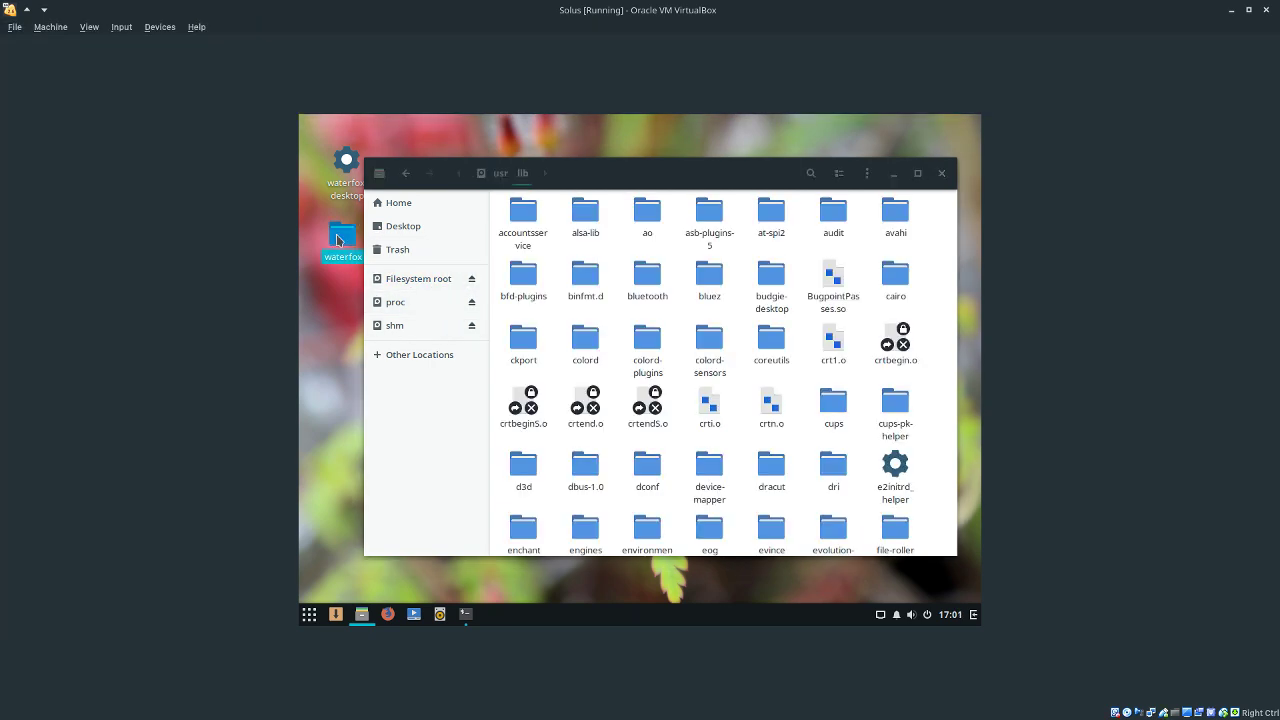
drag(338, 240, 742, 380)
click(613, 308)
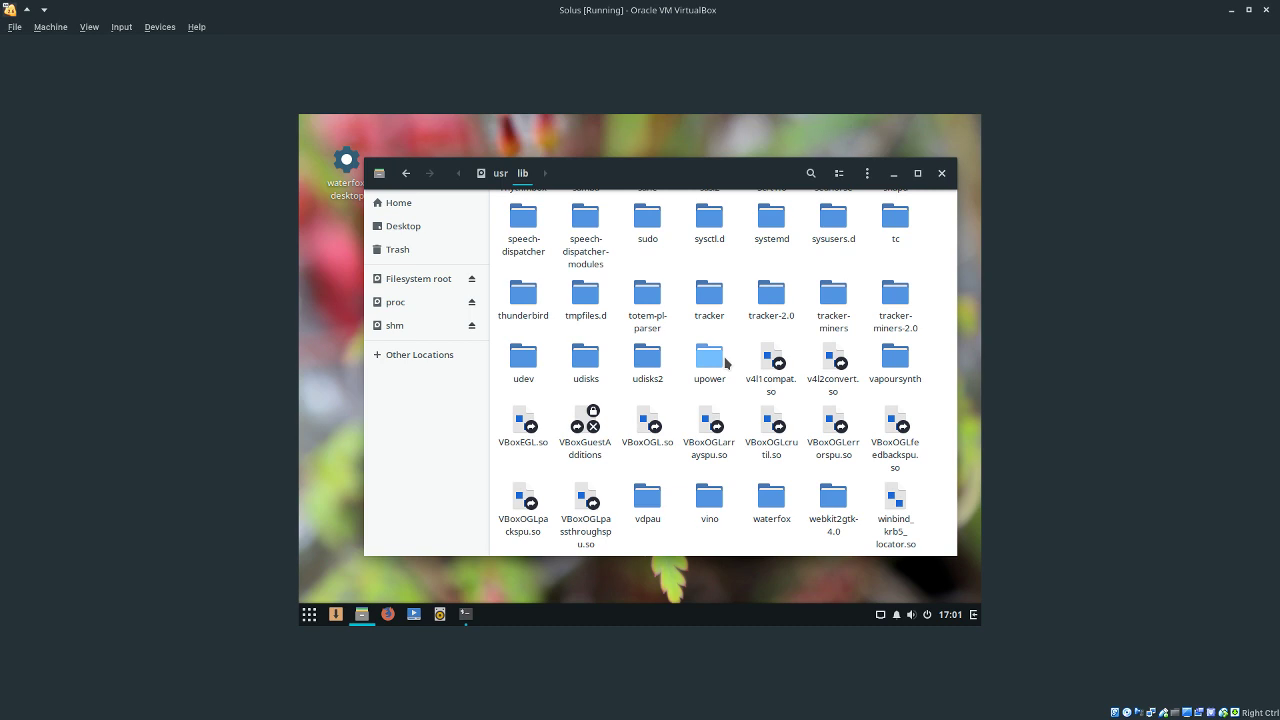
- Search the application launcher for 'vsco', then close it
click(307, 611)
text(vsco)
click(300, 550)
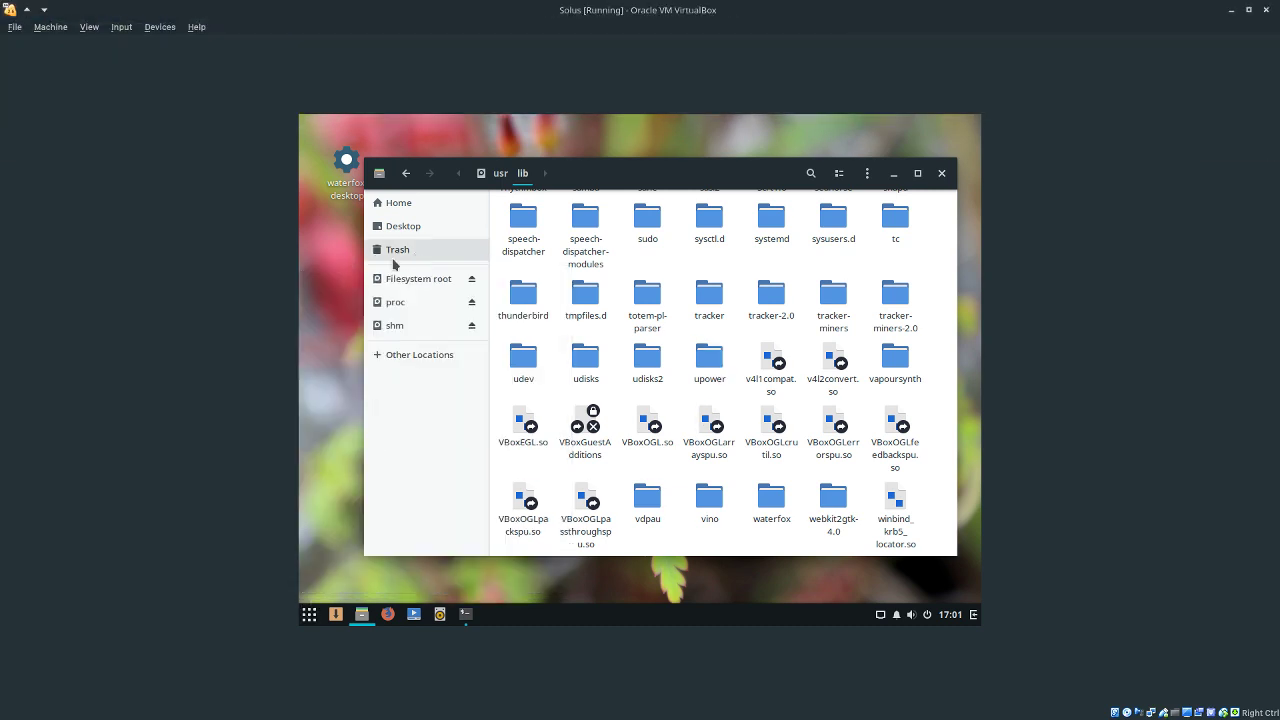
click(309, 614)
text(vsco)
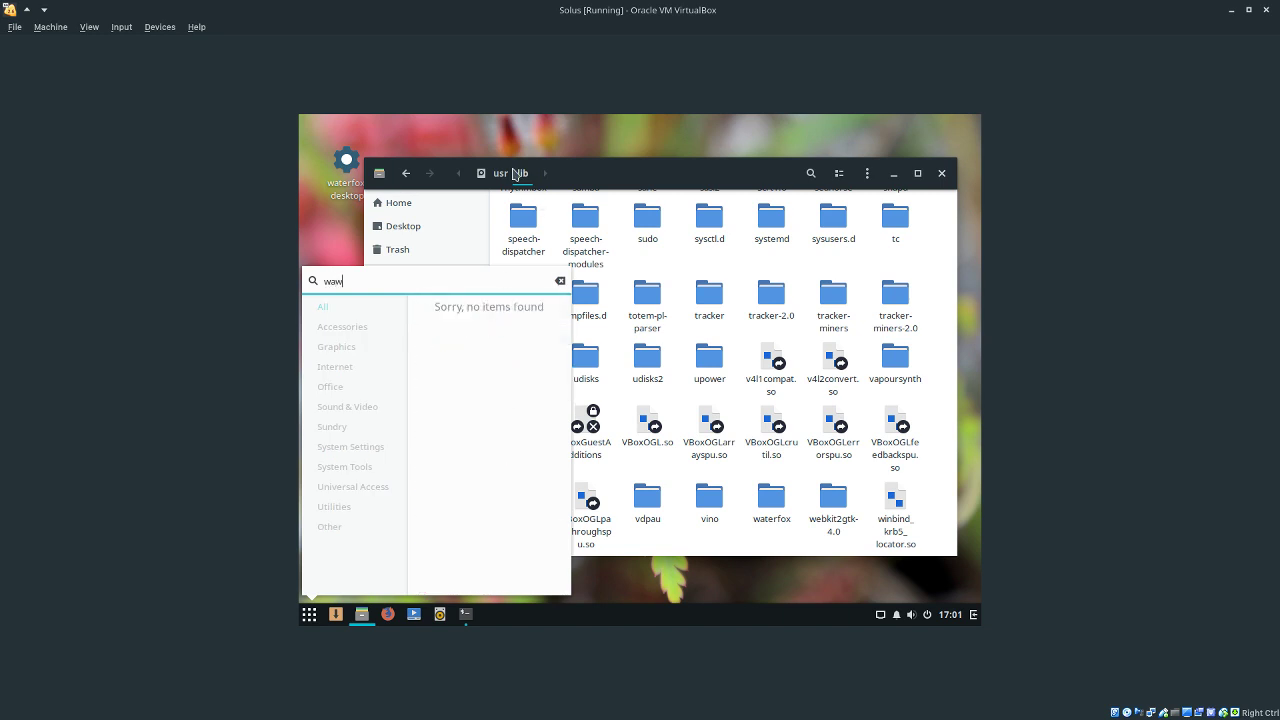
click(498, 172)
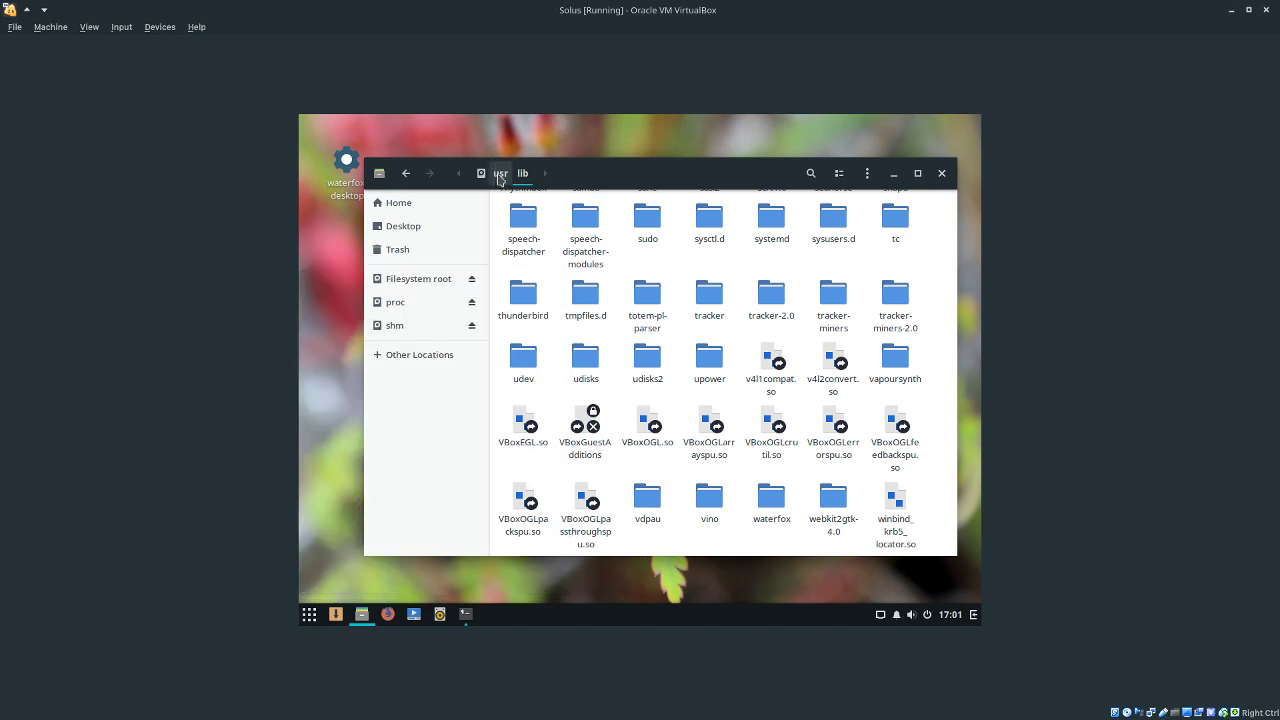
- Browse to /usr/share/applications and drag waterfox.desktop from the desktop into it
click(499, 175)
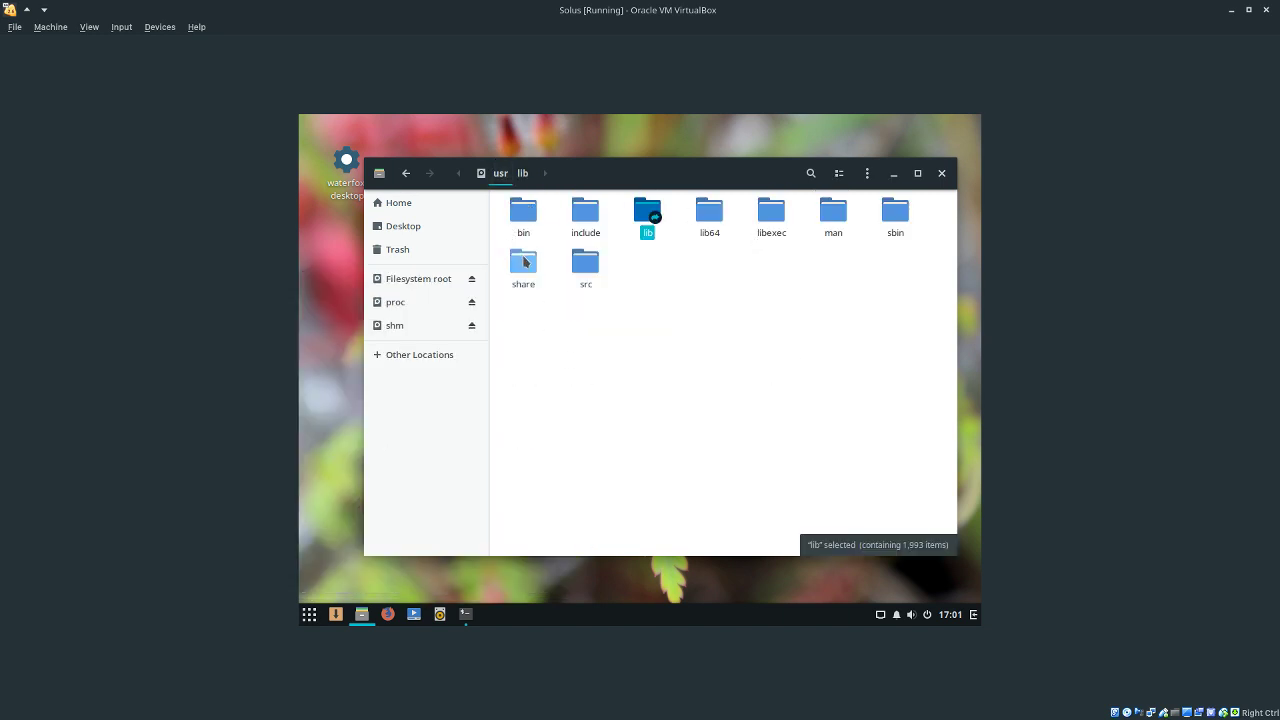
double_click(524, 266)
double_click(895, 212)
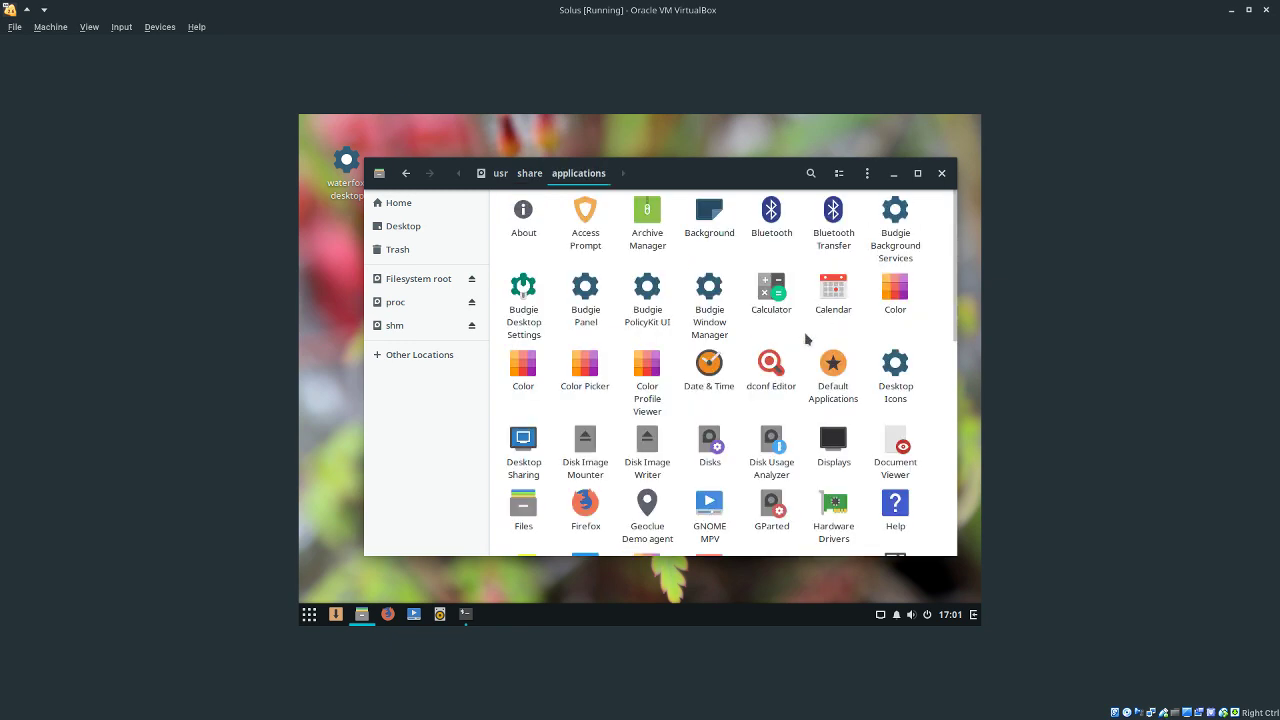
drag(346, 162, 618, 265)
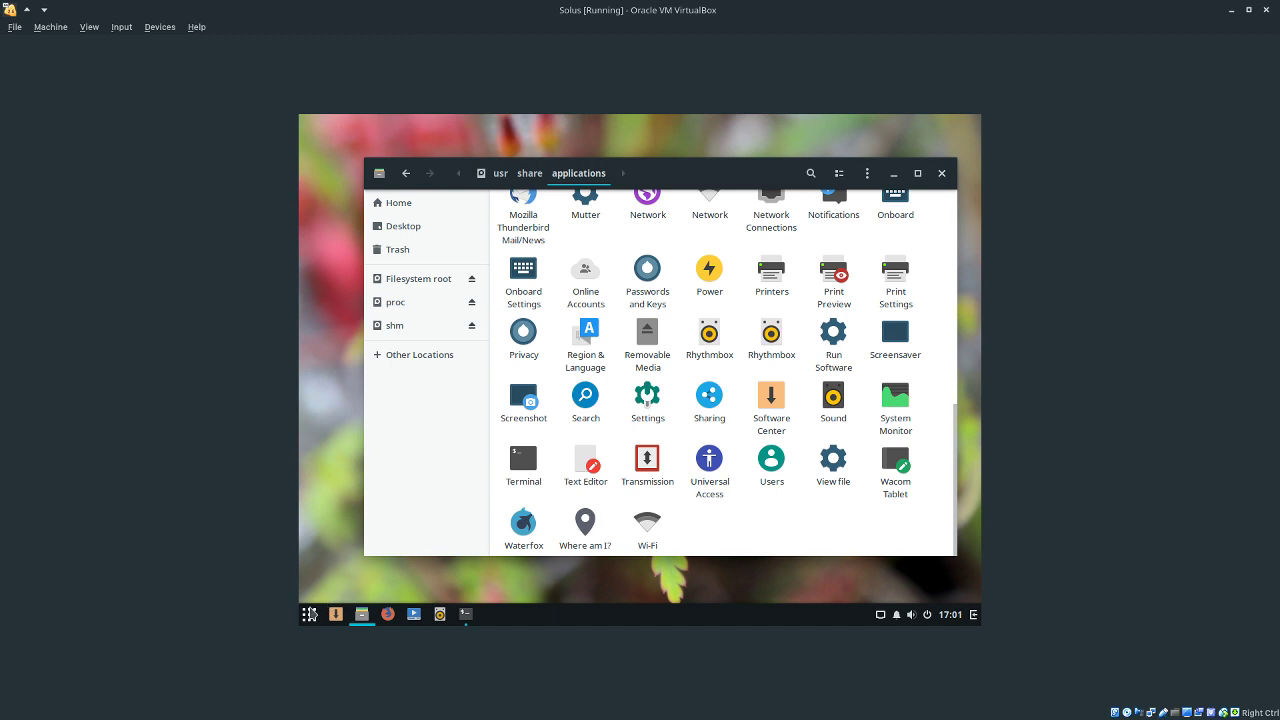
- Search 'water' in the Budgie menu and launch Waterfox
click(310, 614)
text(wa)
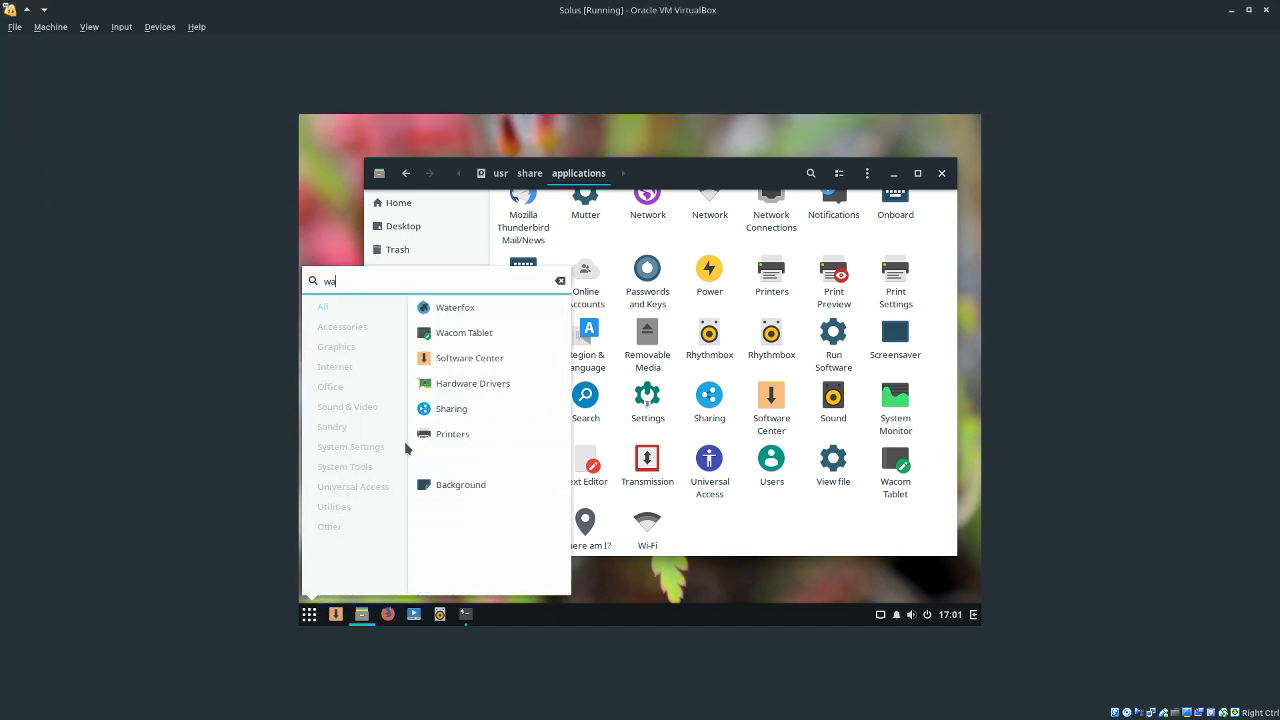
text(ter)
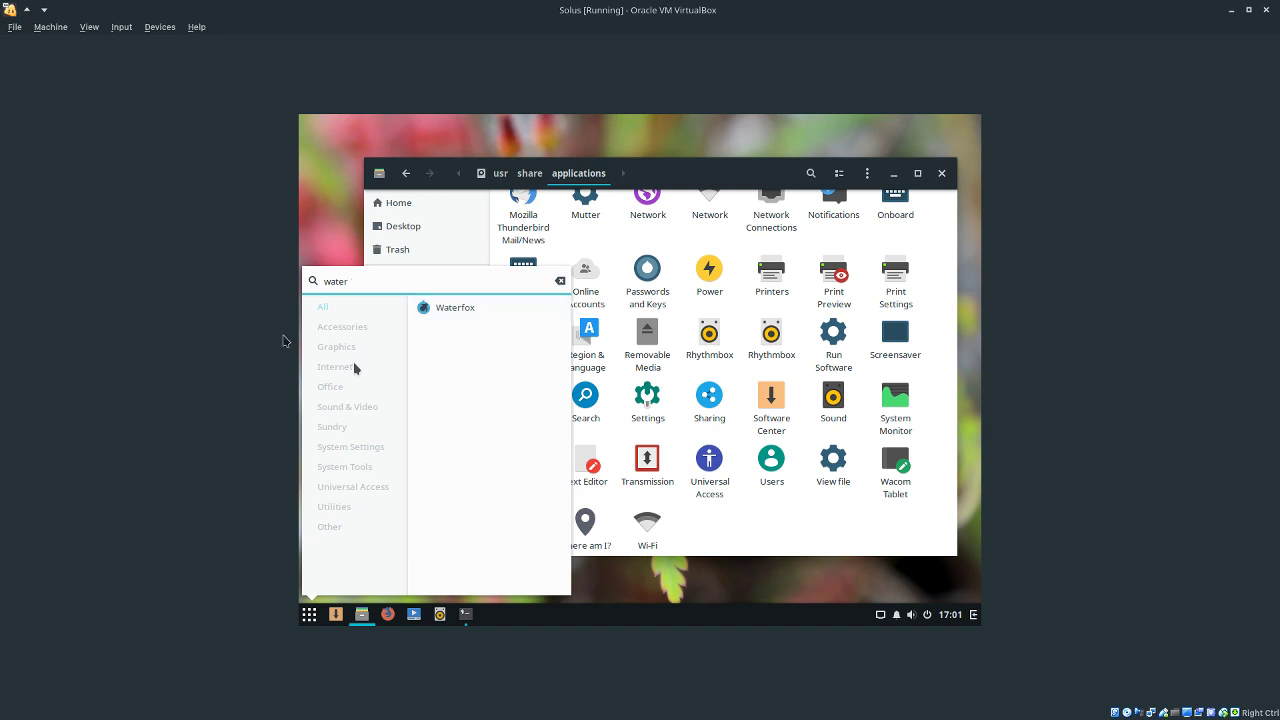
click(462, 309)
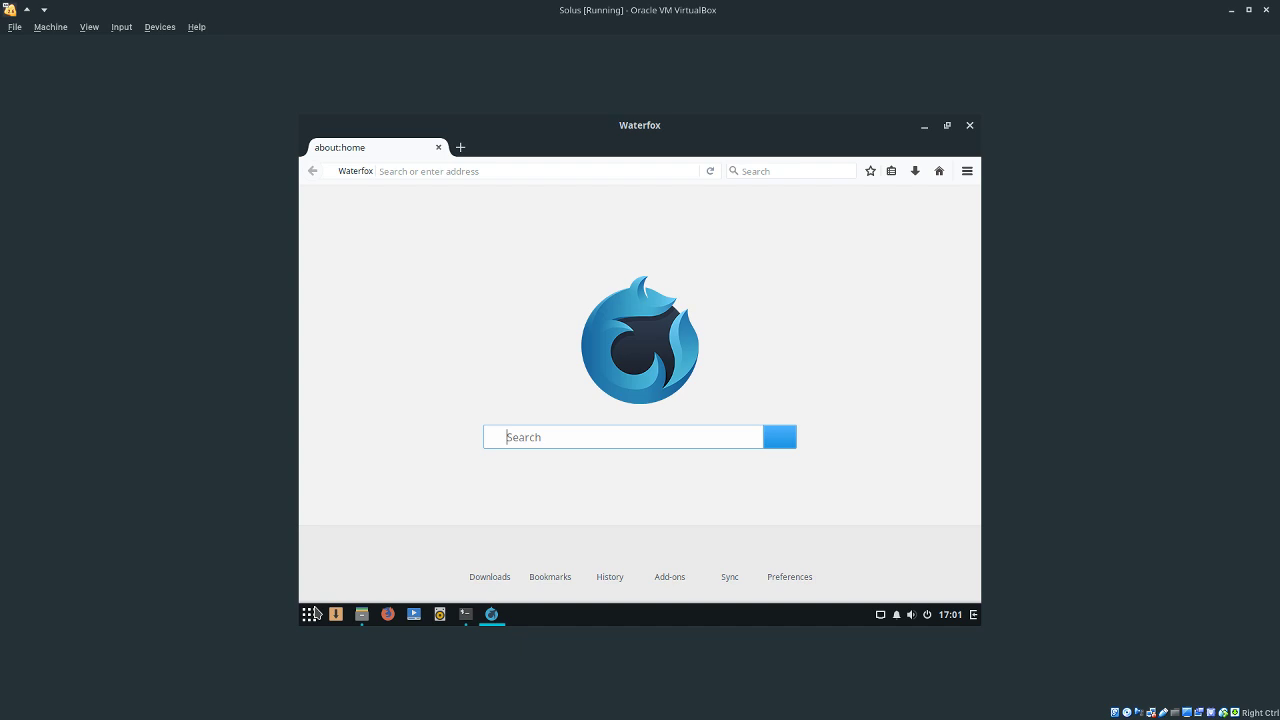
click(309, 614)
text(water)
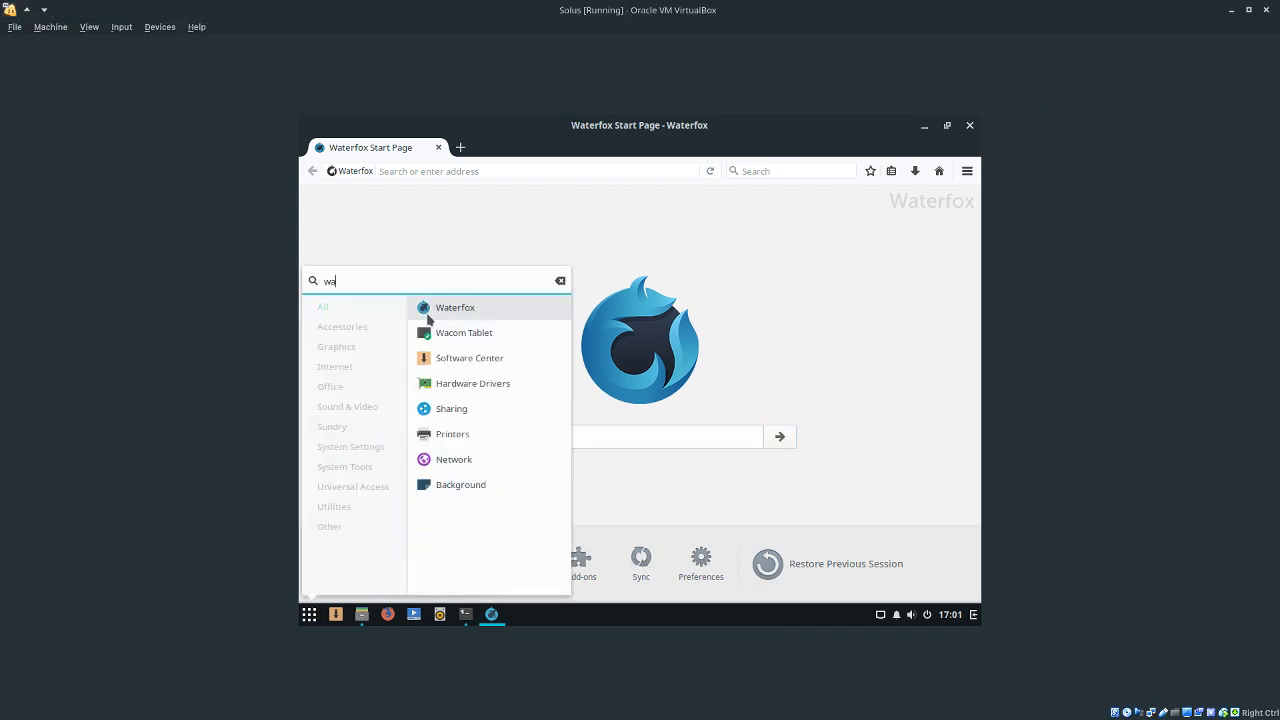
click(645, 370)
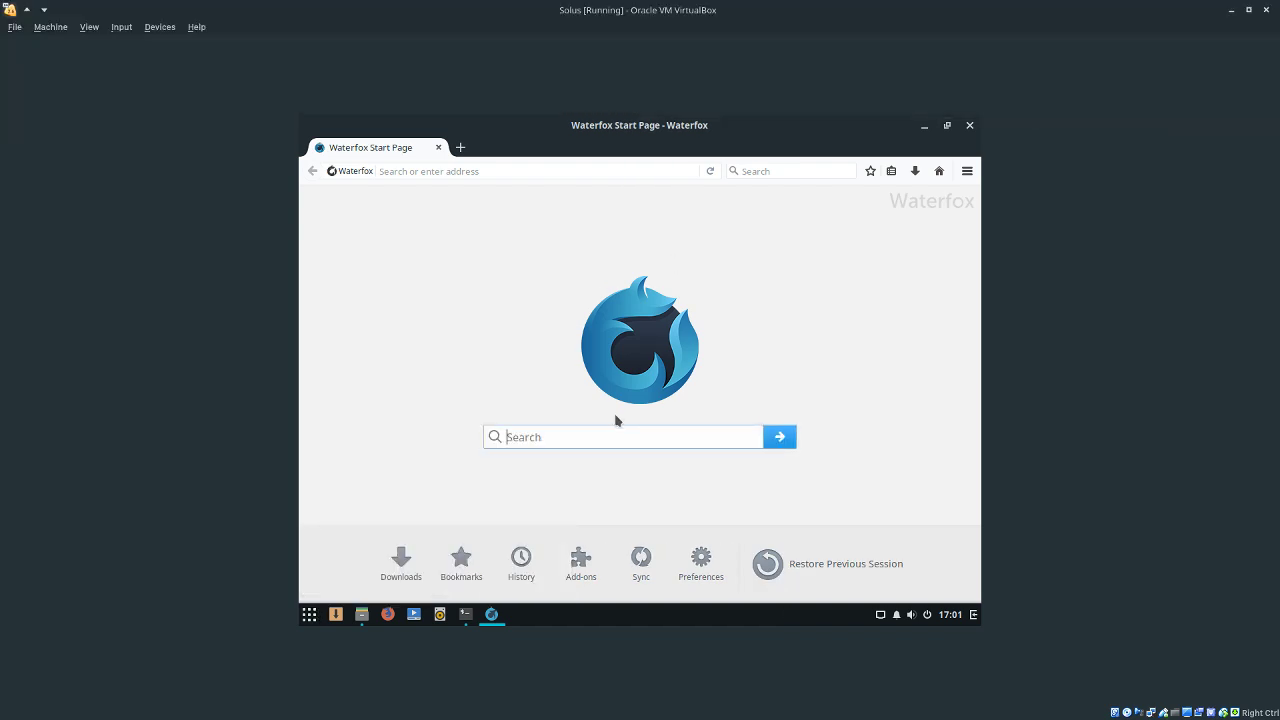
- Close Waterfox and show the launcher's Properties, command /usr/lib/waterfox/waterfox %u
drag(869, 128, 806, 222)
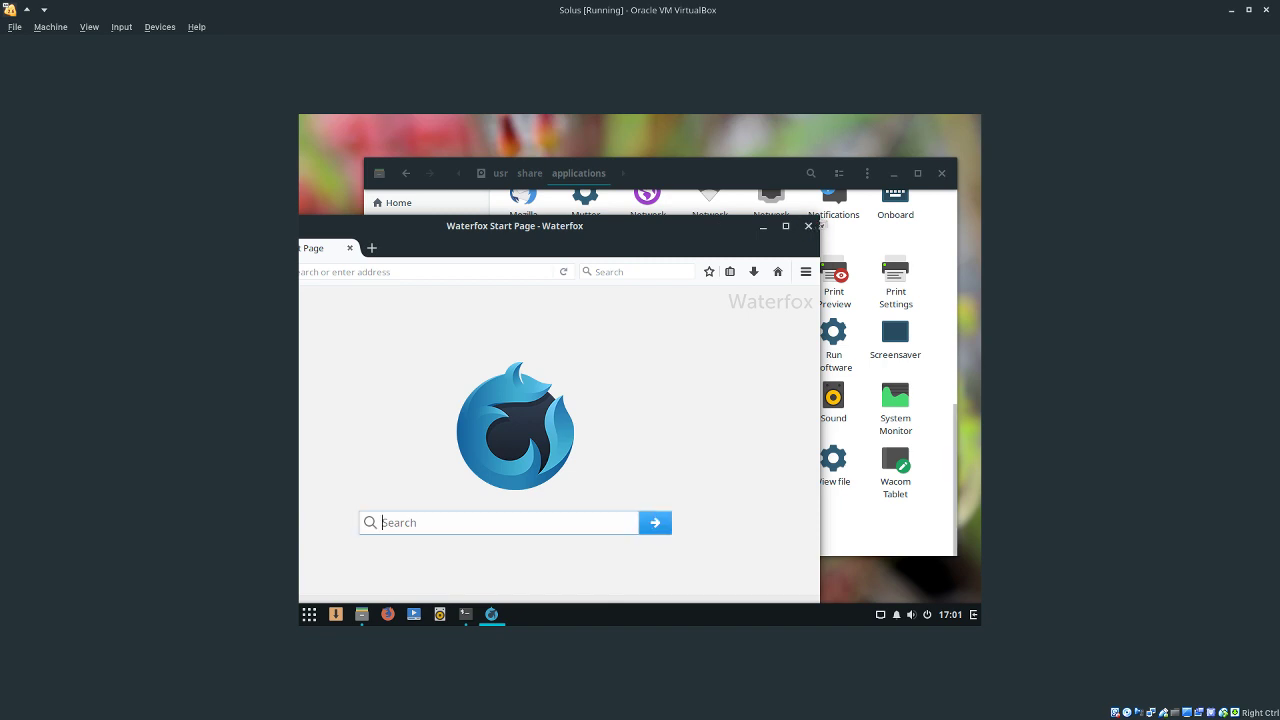
click(808, 224)
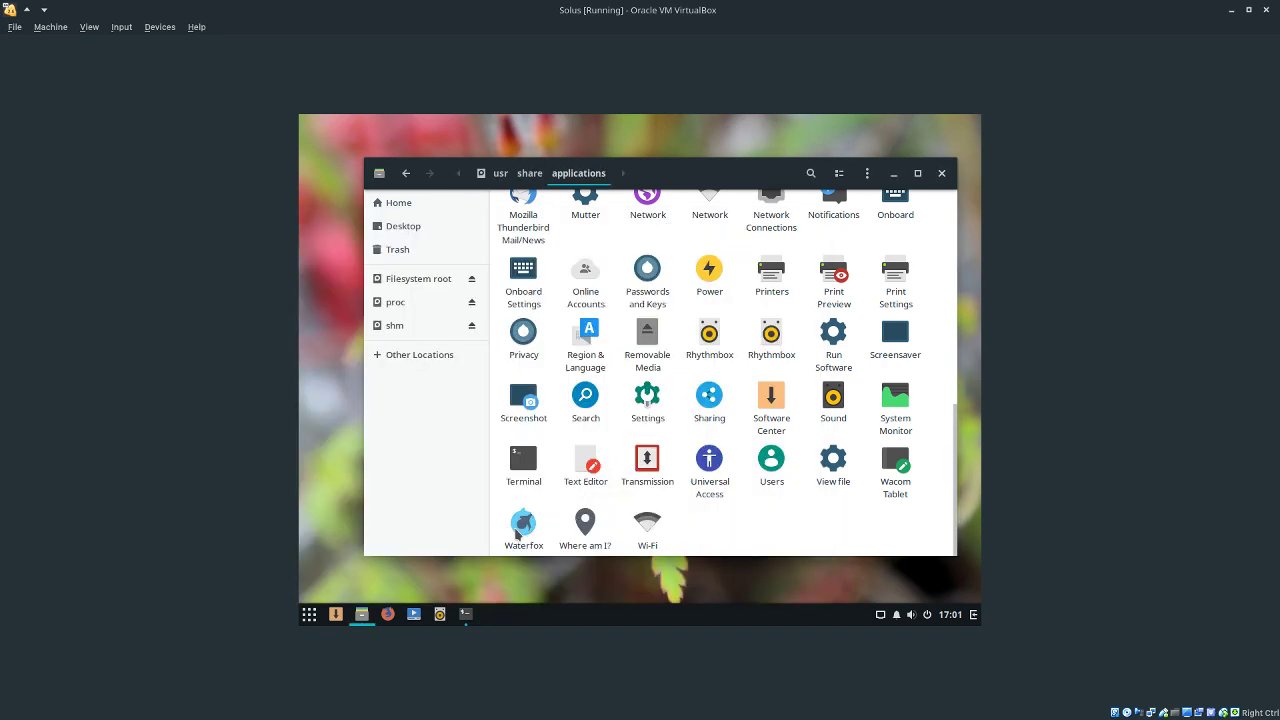
right_click(520, 533)
click(545, 513)
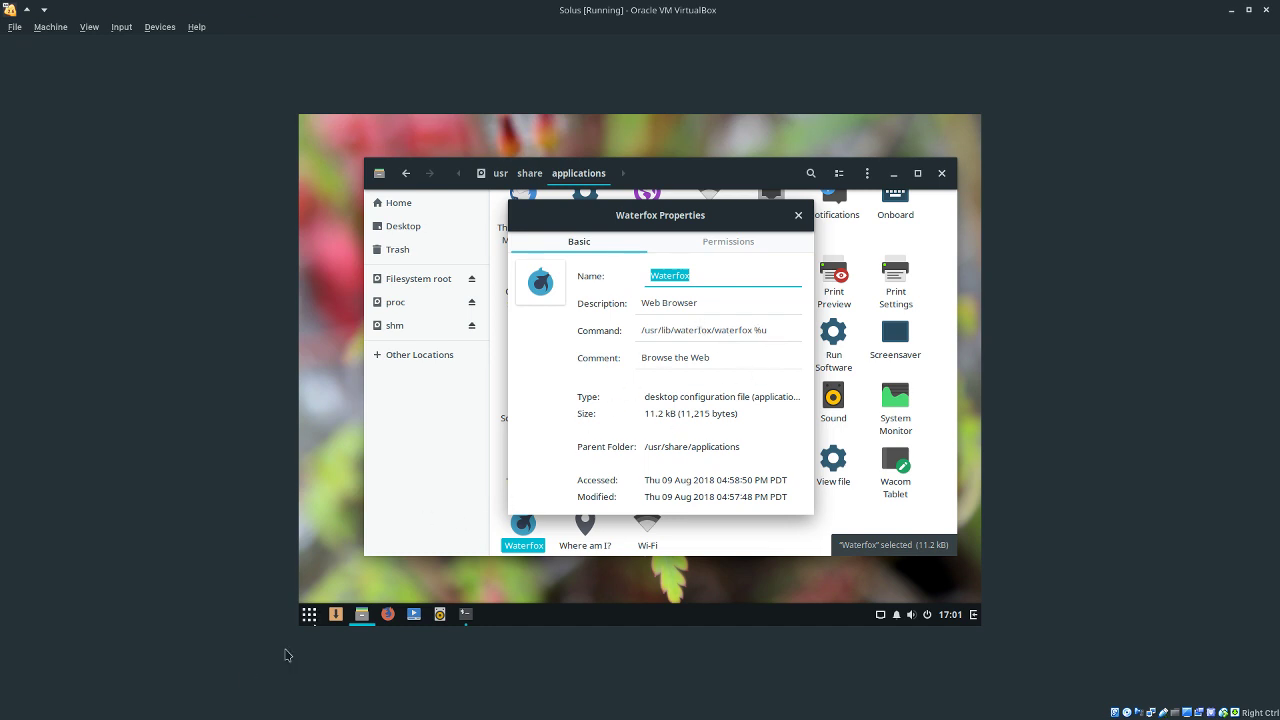
- Stop the root file manager and try running /usr/share/water/water, which isn't found
click(465, 614)
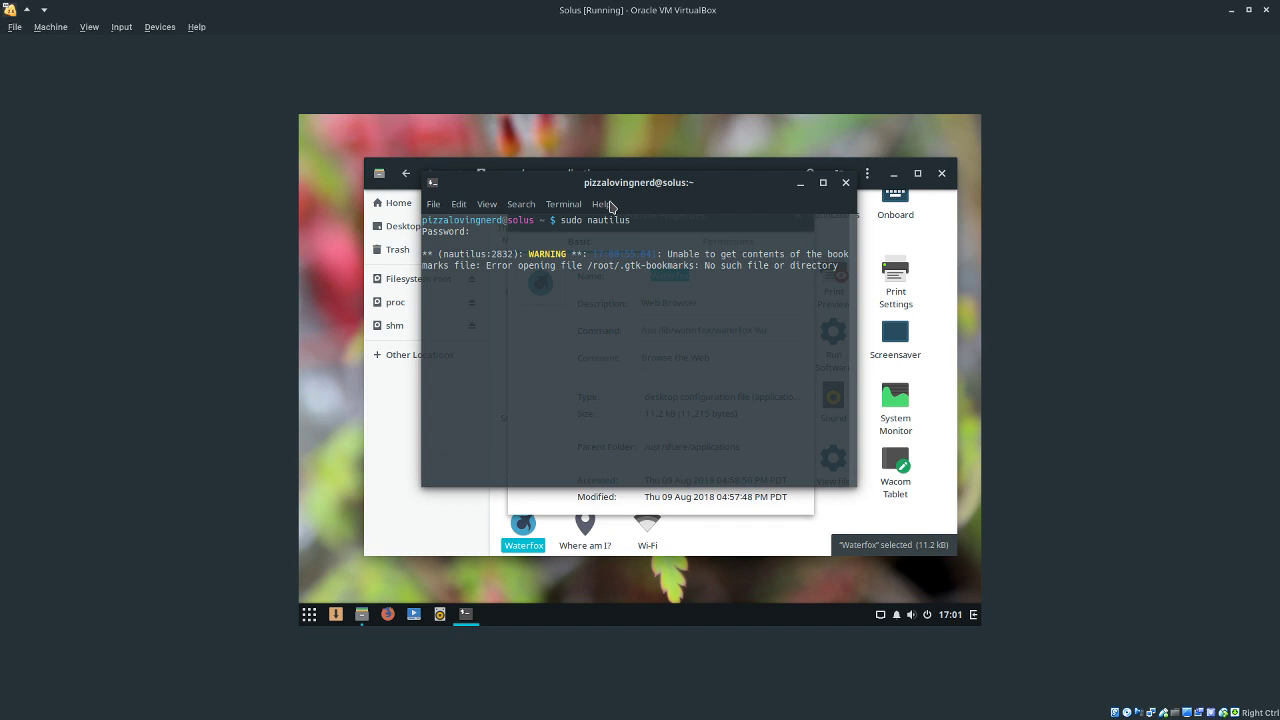
key(ctrl+c)
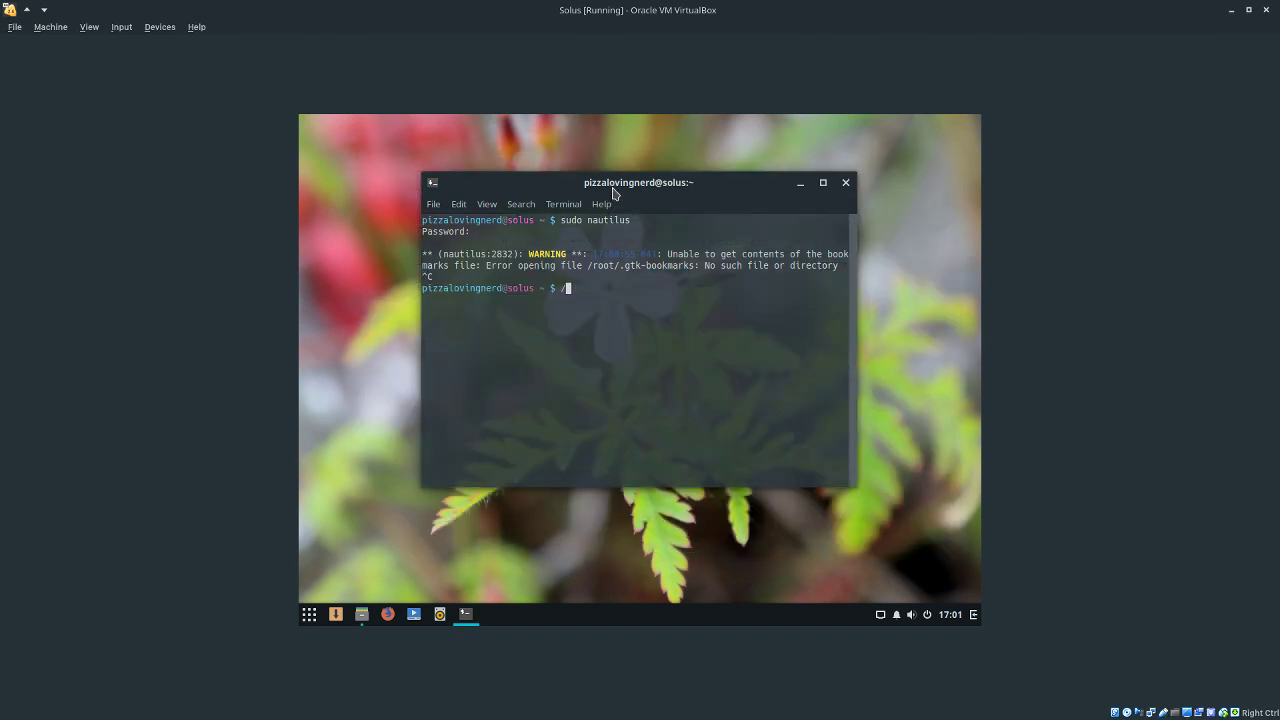
text(/)
key(Tab)
key(Tab)
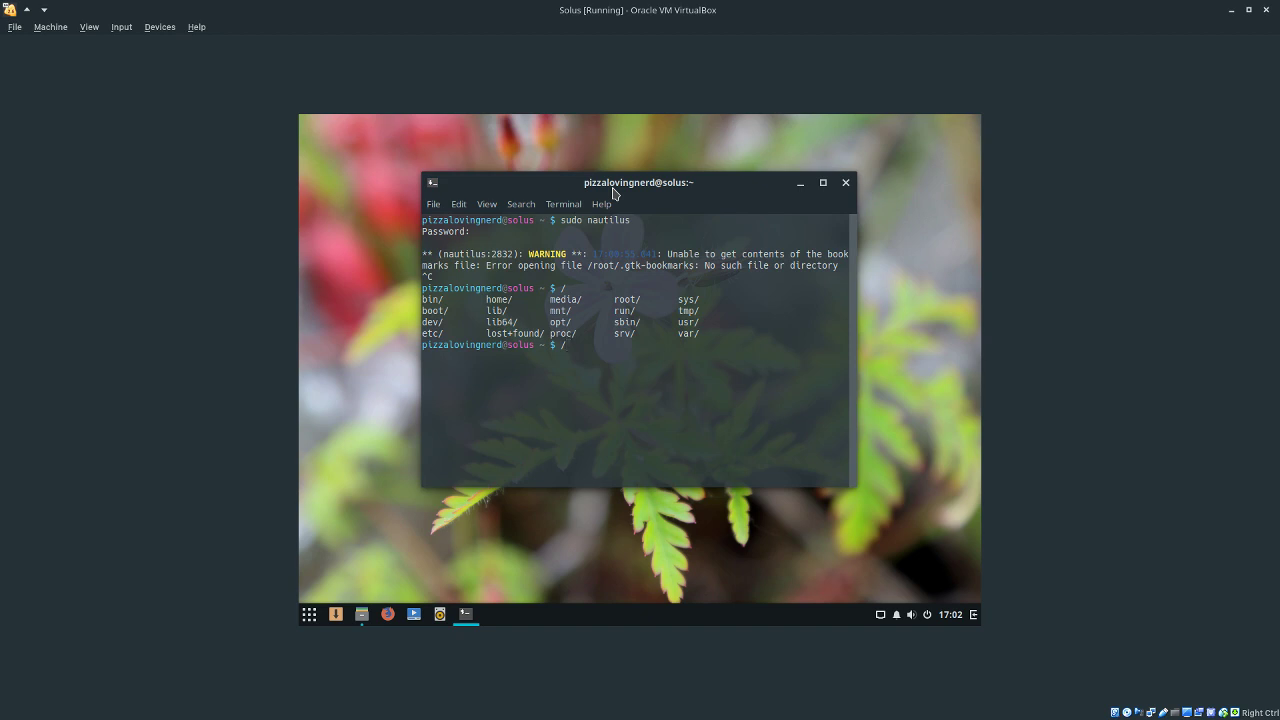
text(usr/share/water/water)
key(Return)
- Retry with /usr/share/waterfox/waterfox and /usr/lib/water/waterfox; both report No such file or directory
key(Up)
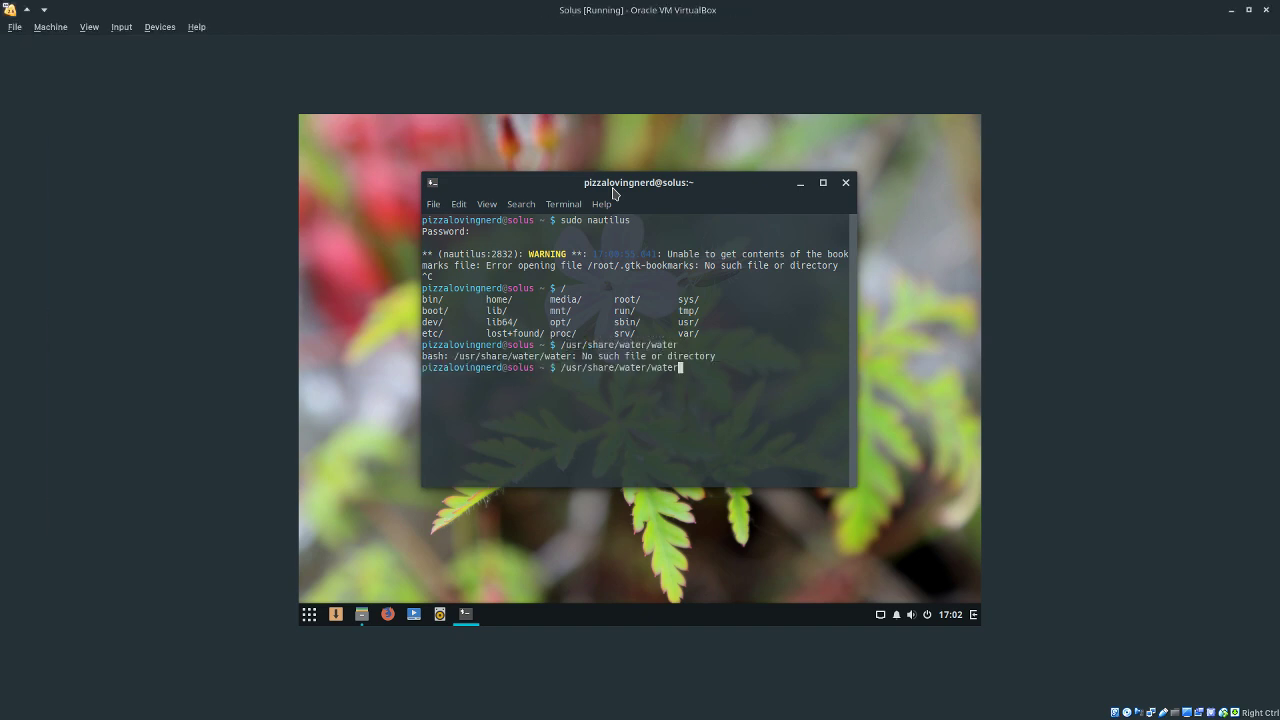
text(fox/waterfox)
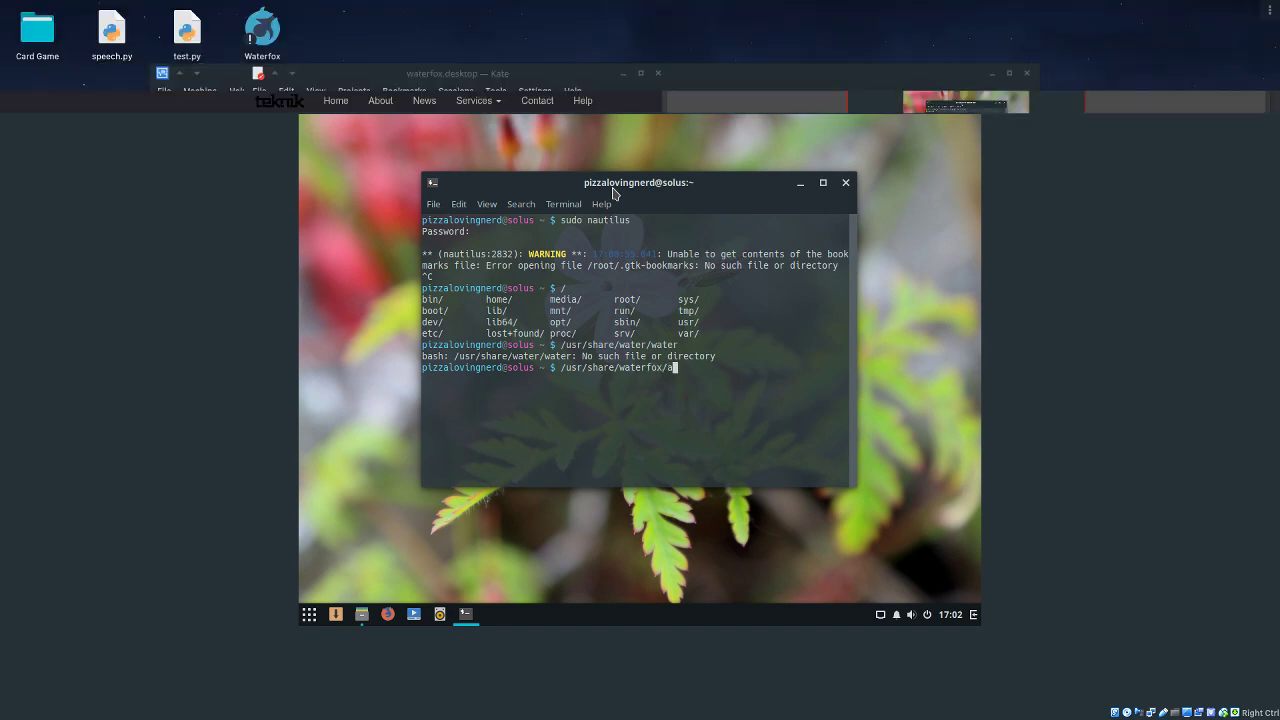
key(Return)
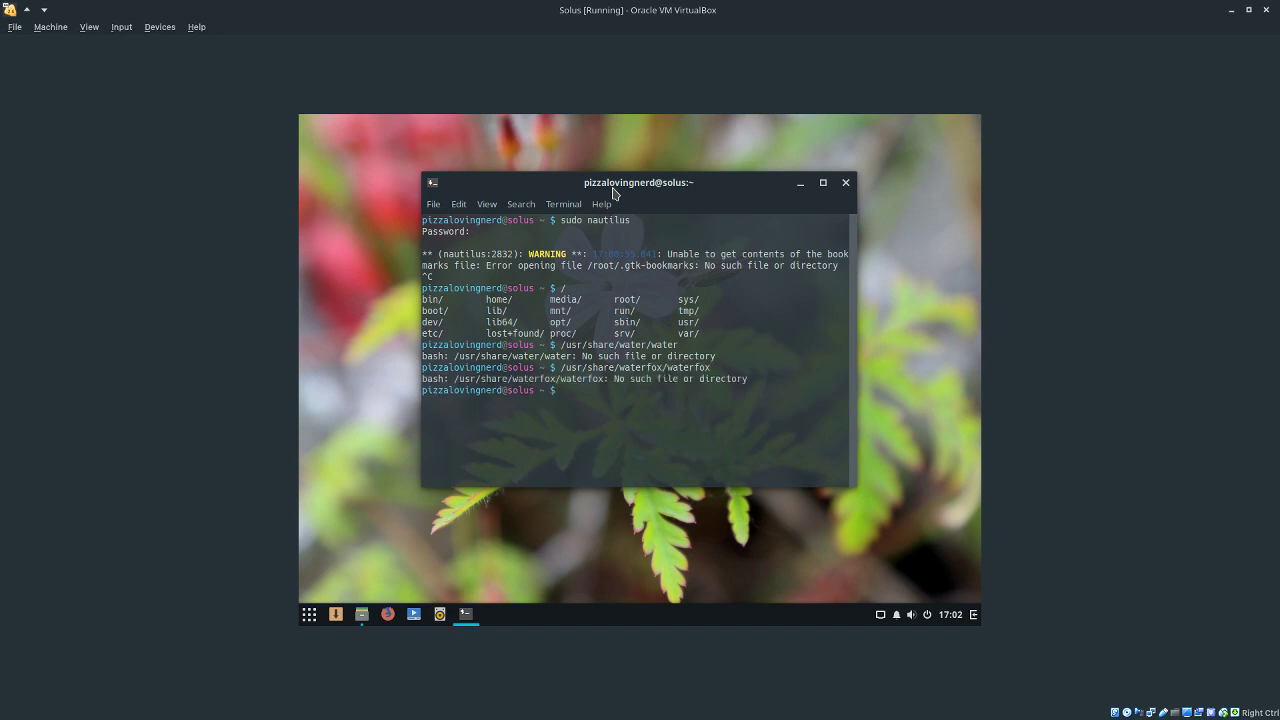
key(Up)
key(BackSpace)
key(BackSpace)
key(BackSpace)
key(BackSpace)
key(BackSpace)
key(BackSpace)
key(BackSpace)
key(BackSpace)
key(BackSpace)
key(BackSpace)
key(BackSpace)
key(BackSpace)
key(BackSpace)
key(BackSpace)
key(BackSpace)
key(BackSpace)
key(BackSpace)
key(BackSpace)
key(BackSpace)
key(BackSpace)
text(lib/water/waterfox)
key(Return)
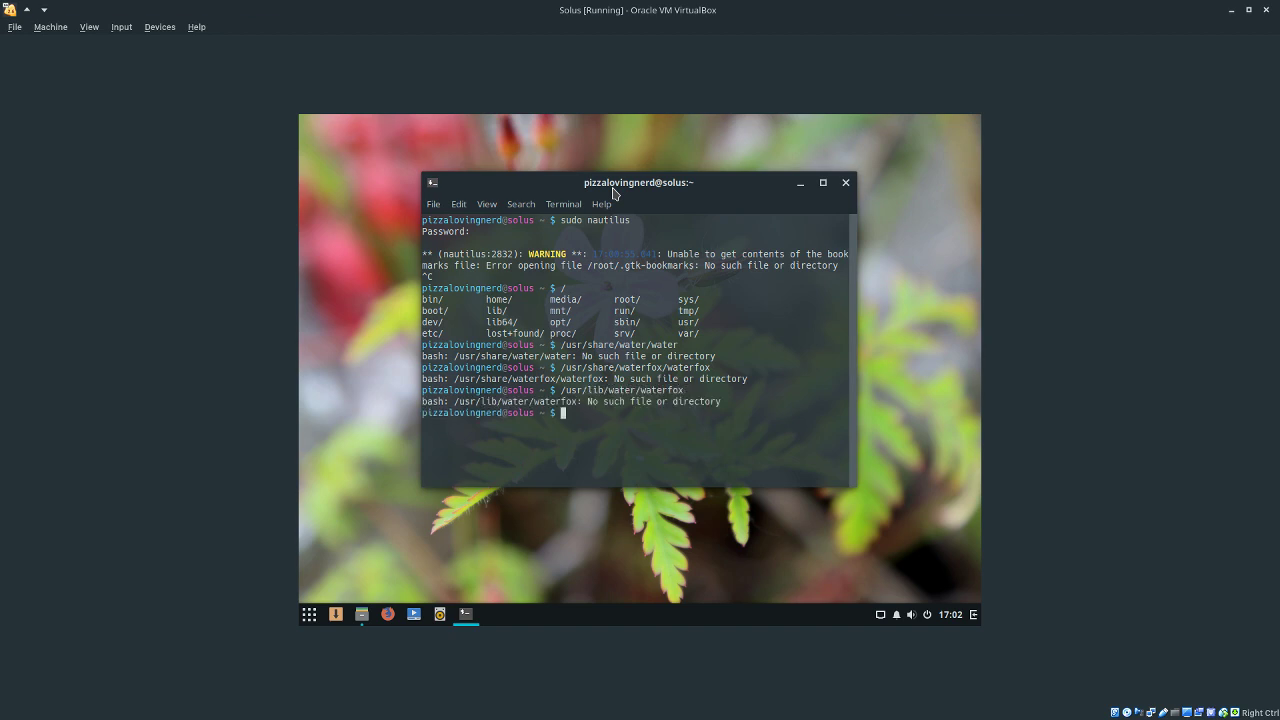
- In Files, browse from Other Locations > Computer to /usr/share/applications
click(362, 614)
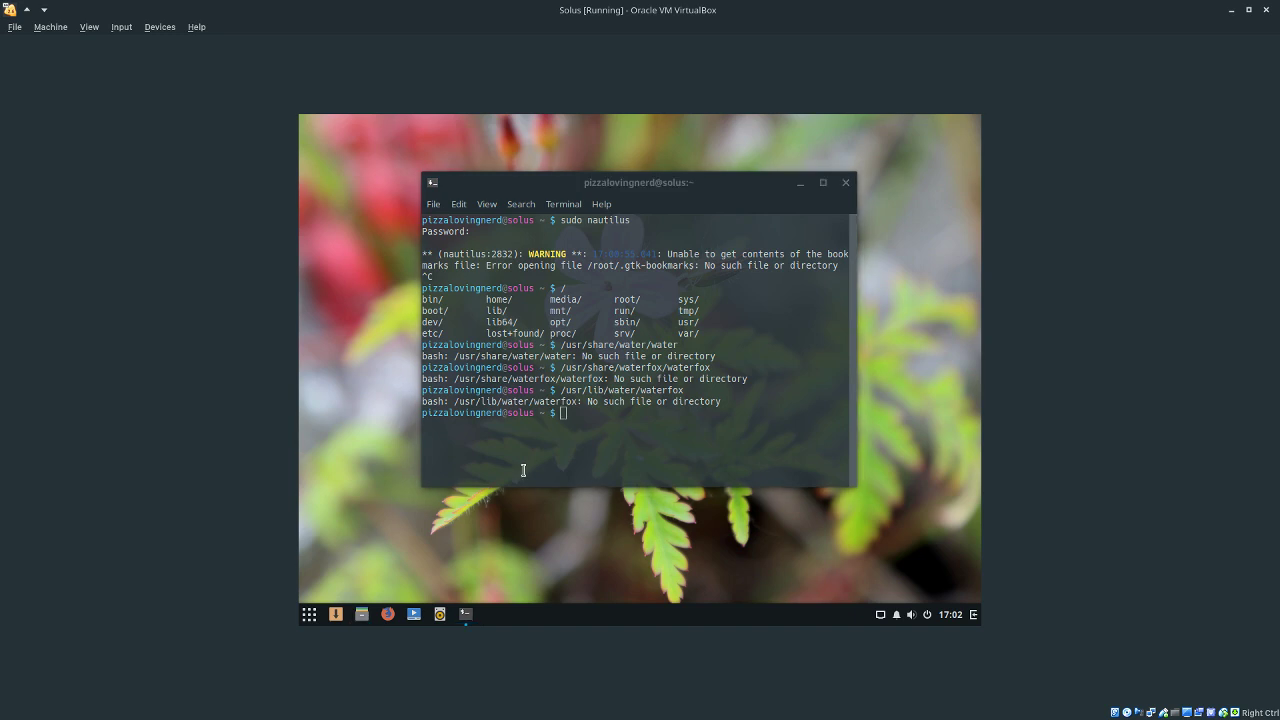
click(362, 614)
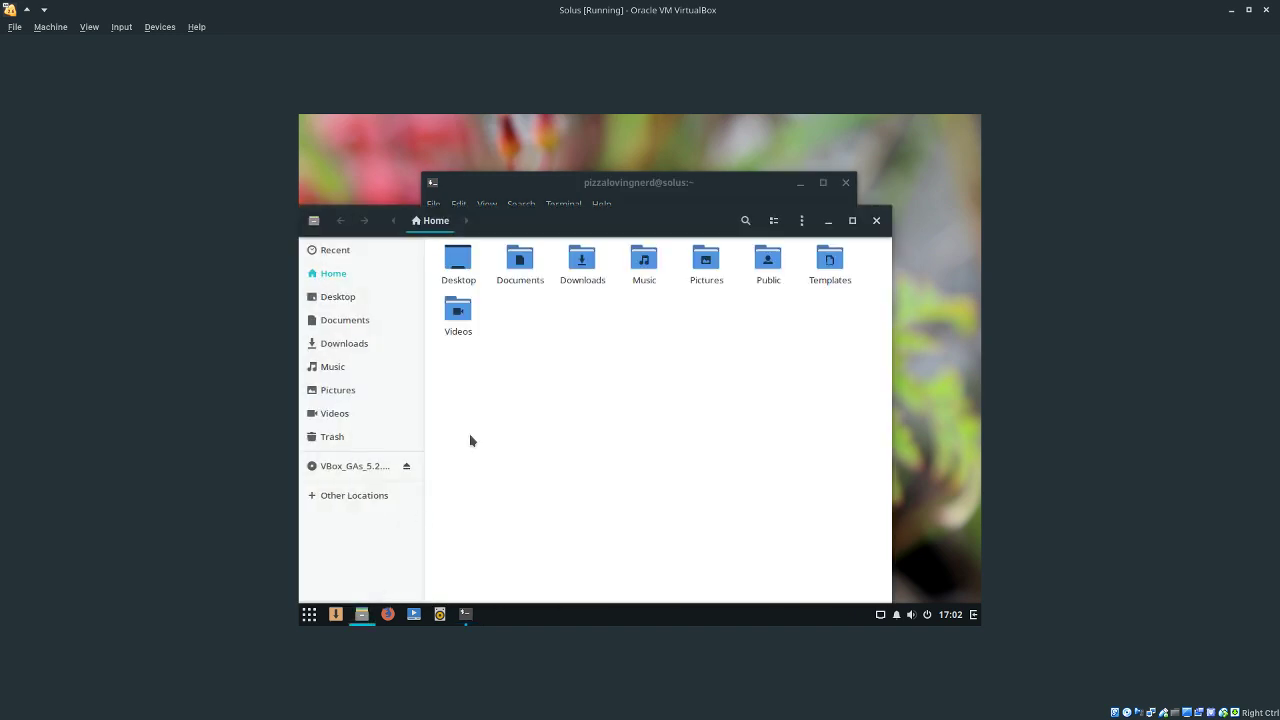
click(341, 498)
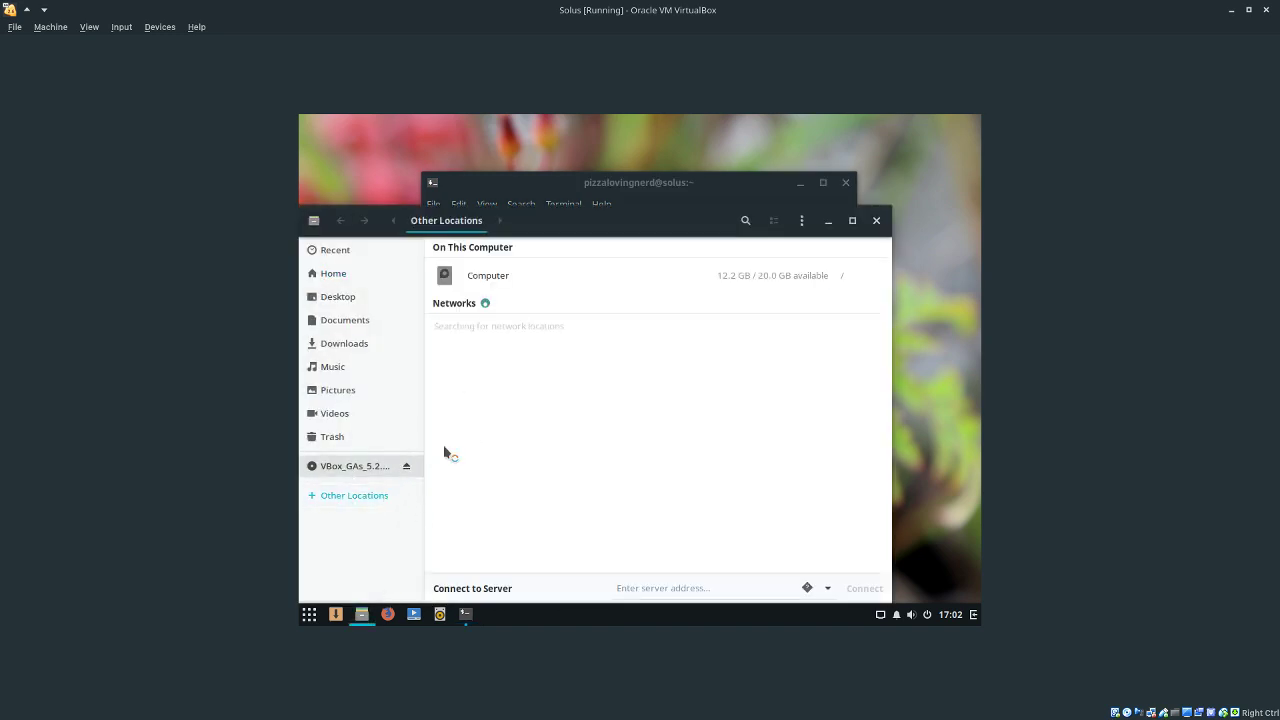
click(505, 278)
double_click(706, 360)
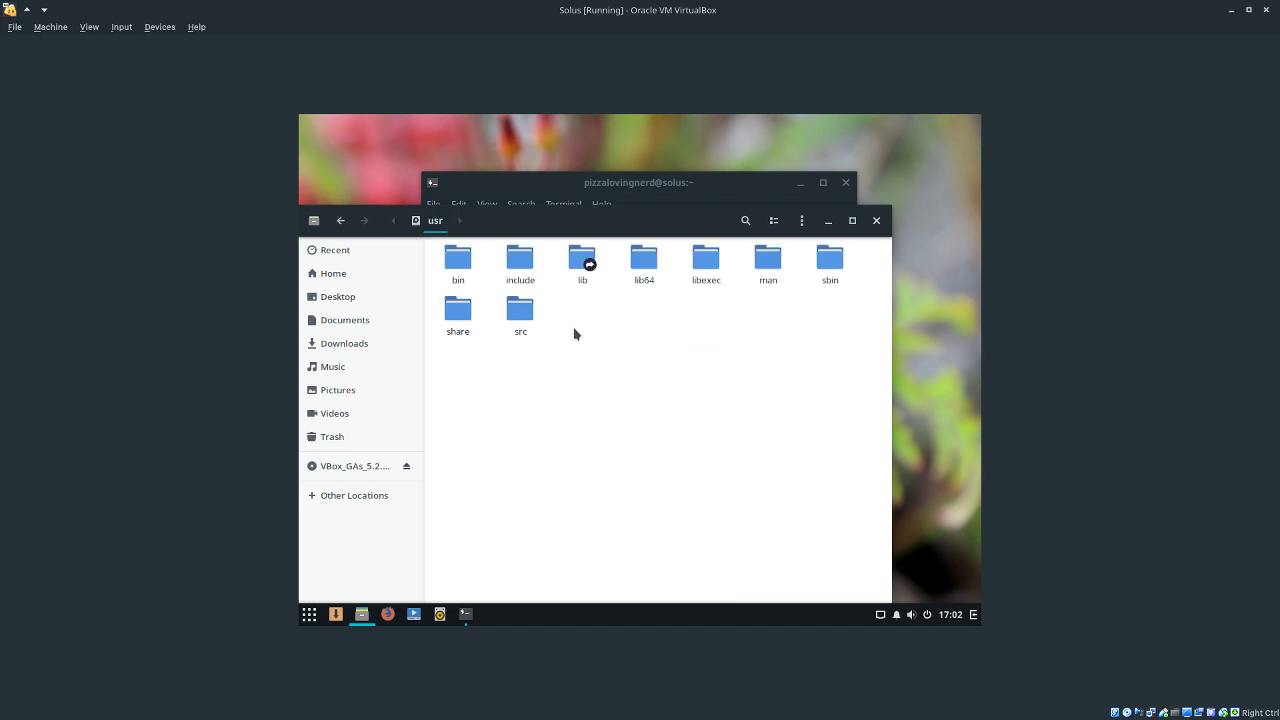
double_click(457, 310)
double_click(830, 262)
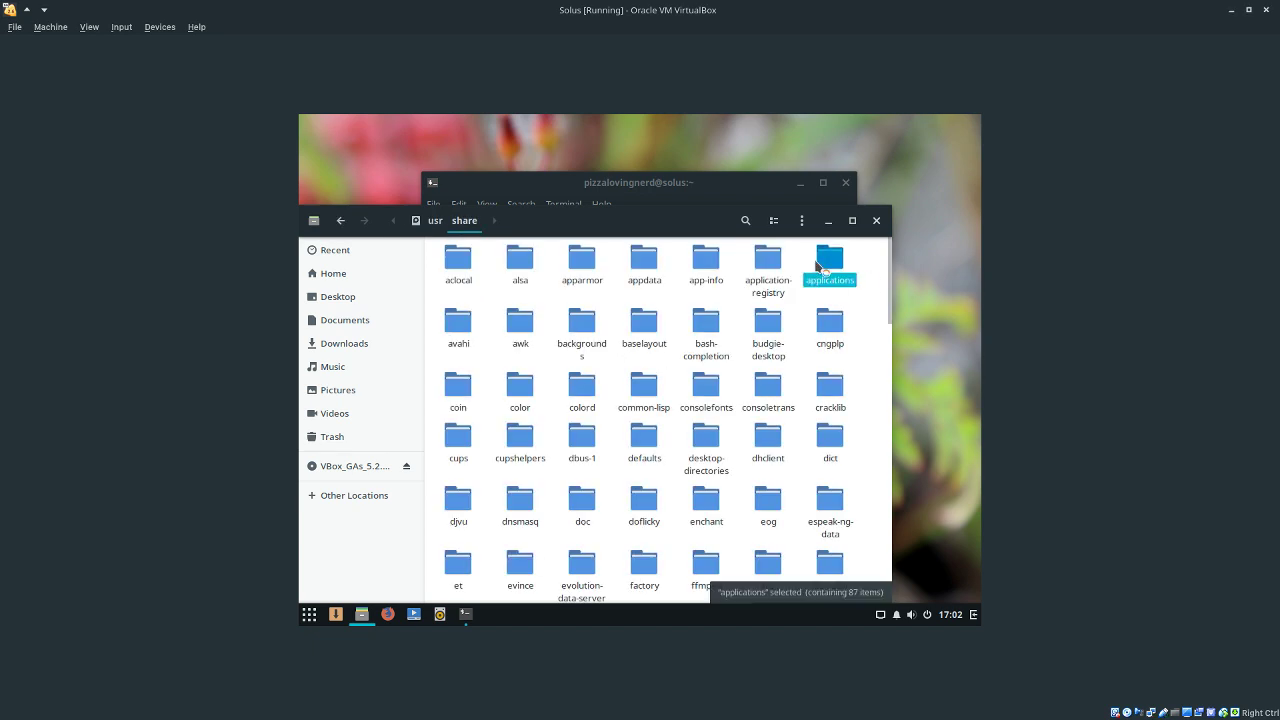
- Show the Waterfox desktop entry's Properties and place the terminal beside the dialog
scroll(885, 305, down, 10)
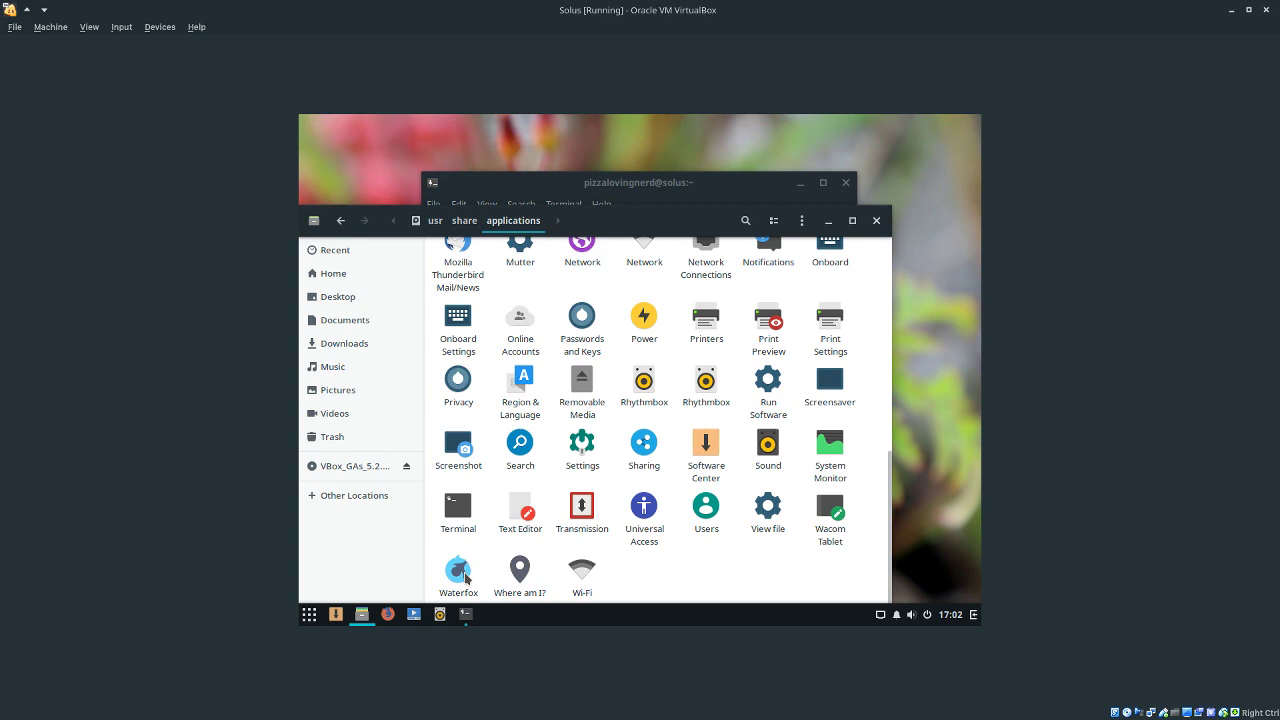
right_click(462, 573)
click(516, 562)
drag(664, 185, 717, 258)
- Launch Waterfox from the corrected path /usr/lib/waterfox/waterfox
key(Up)
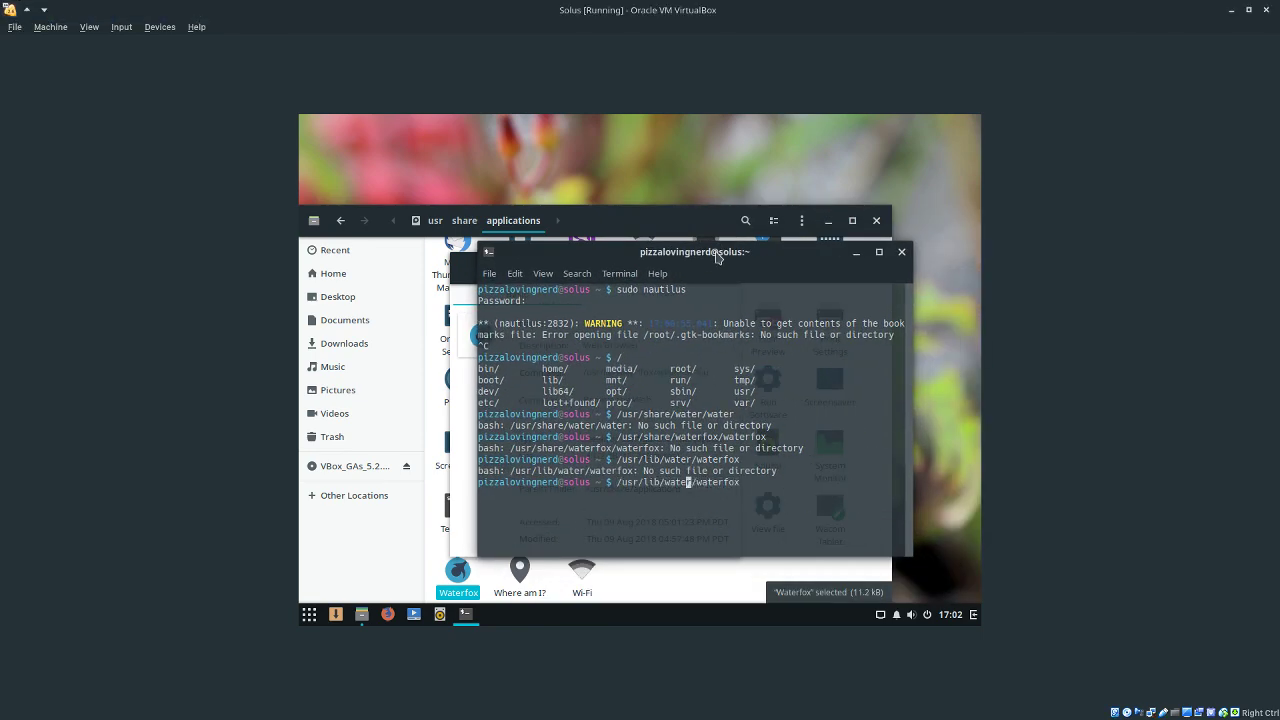
text(fox)
key(Return)
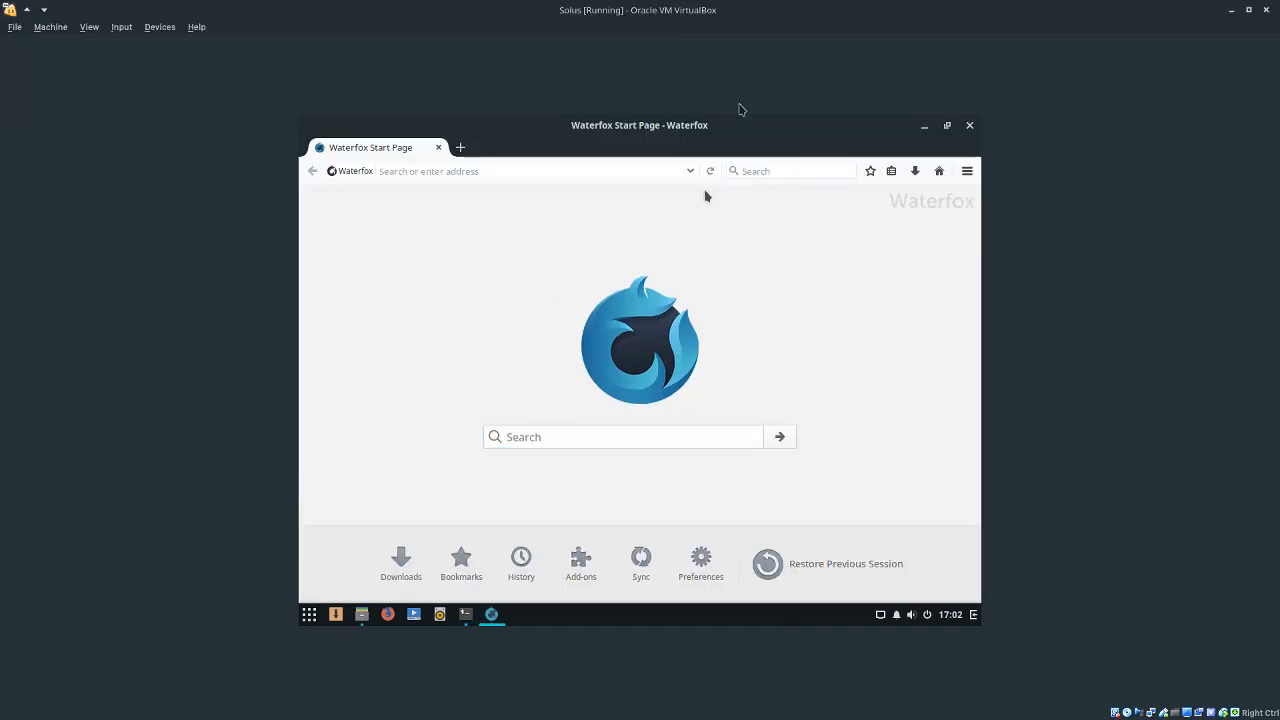
- Search 'test' in Waterfox's start page, then stop the process from the terminal with Ctrl+C
drag(688, 127, 733, 121)
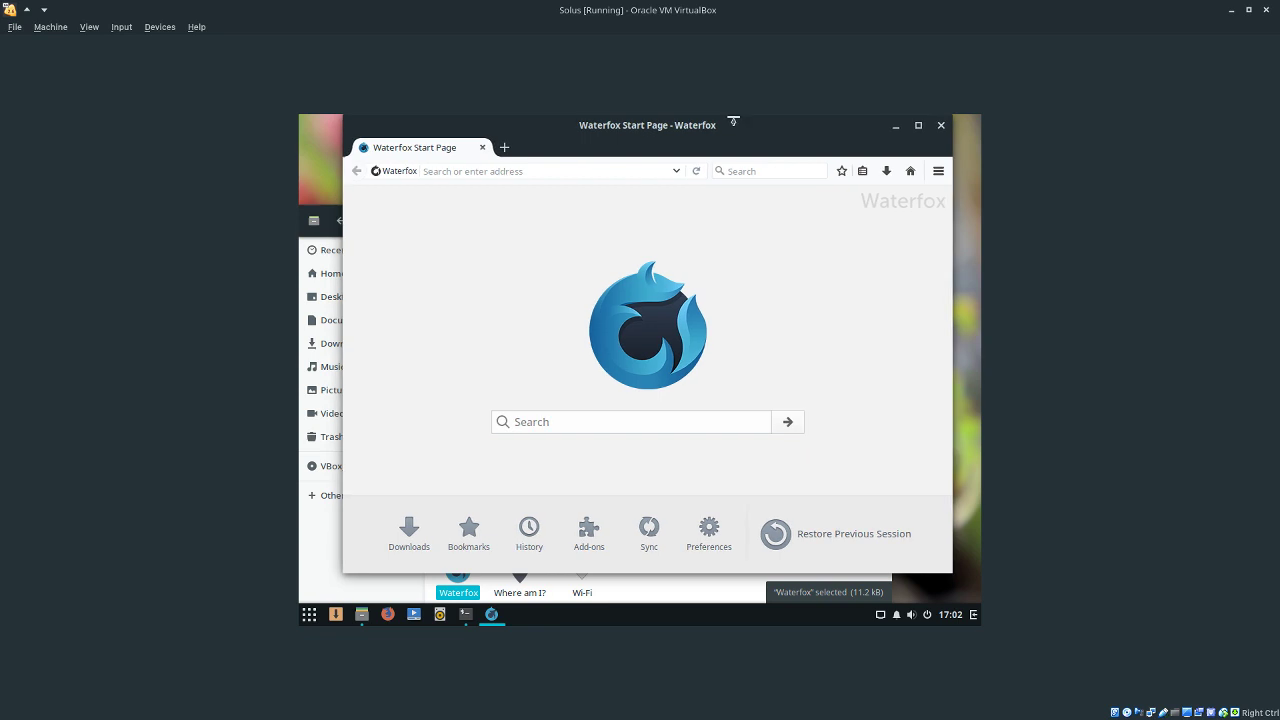
click(637, 421)
text(test)
key(Return)
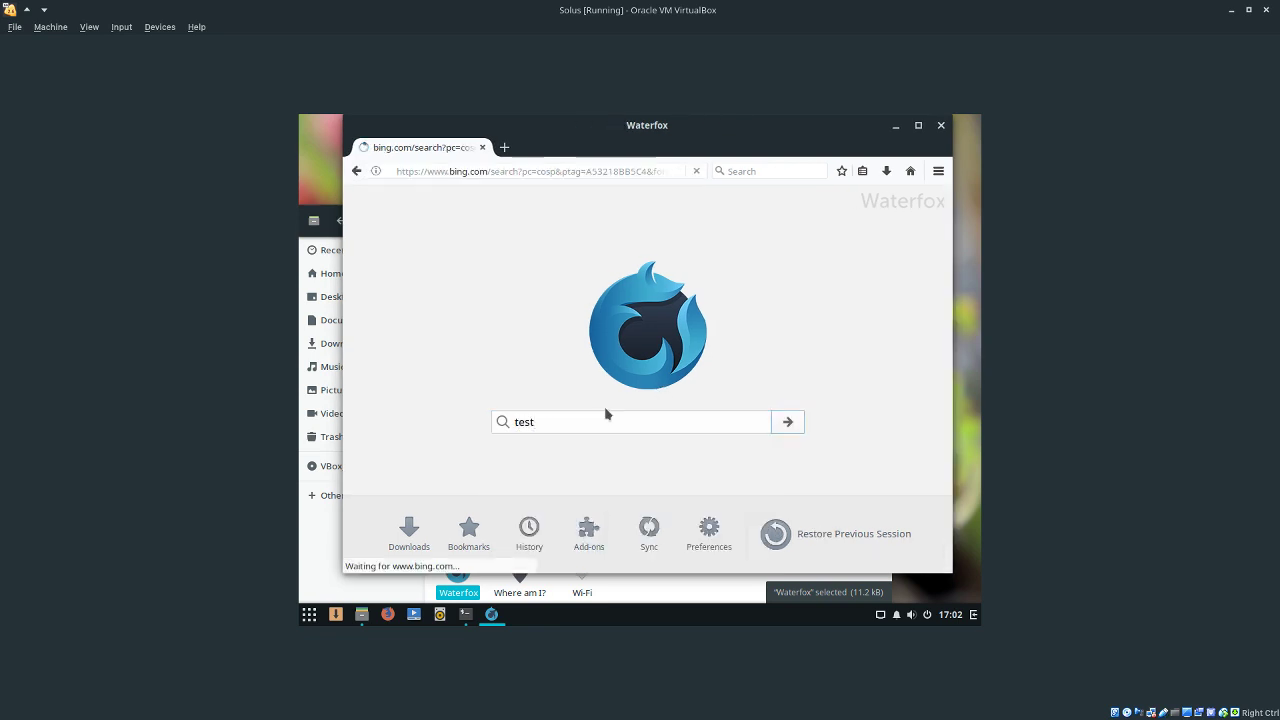
key(alt+Tab)
key(ctrl+x)
key(ctrl+c)
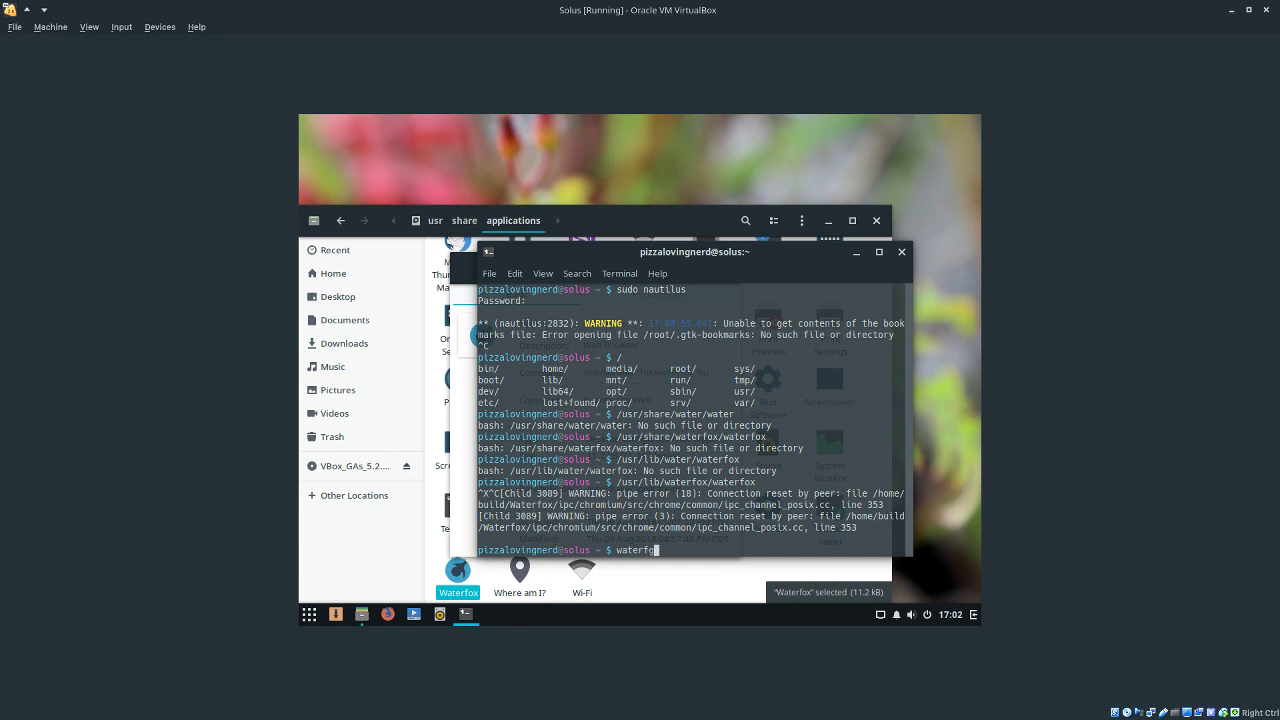
- Run plain 'waterfox' (command not found), then recall /usr/lib/waterfox/waterfox at the prompt
text(waterfox)
key(Return)
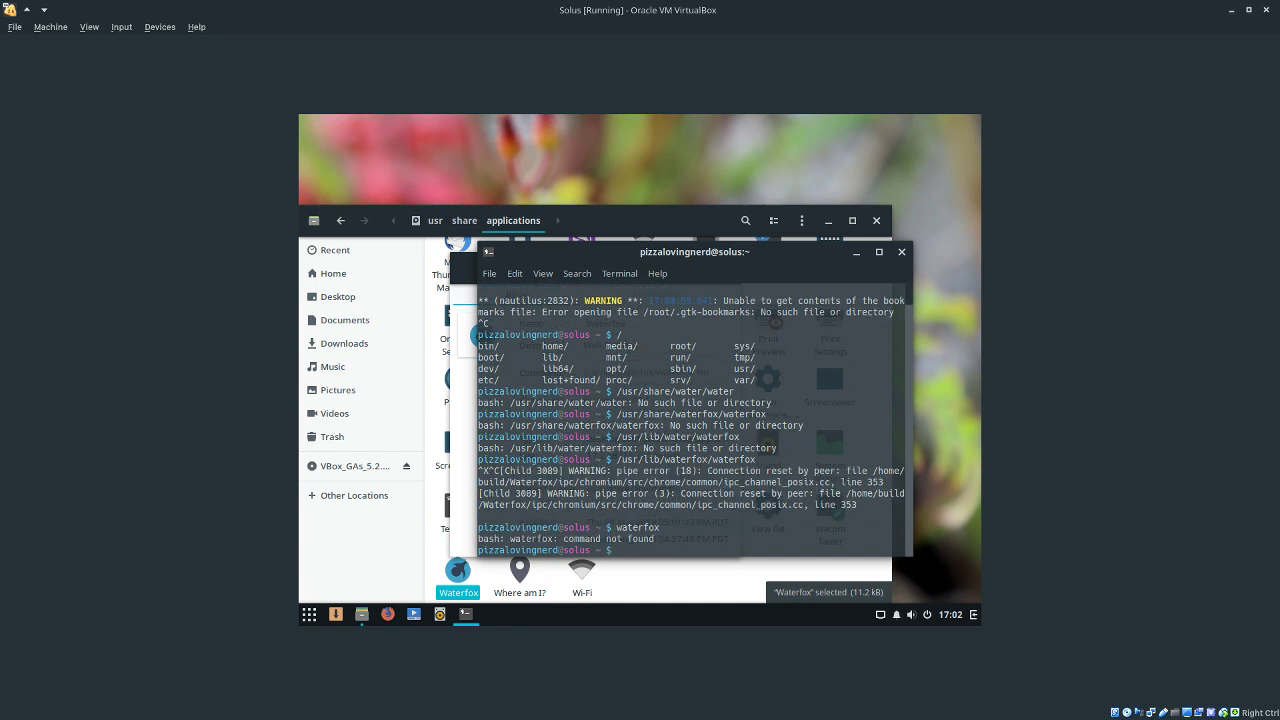
key(Up)
key(Up)
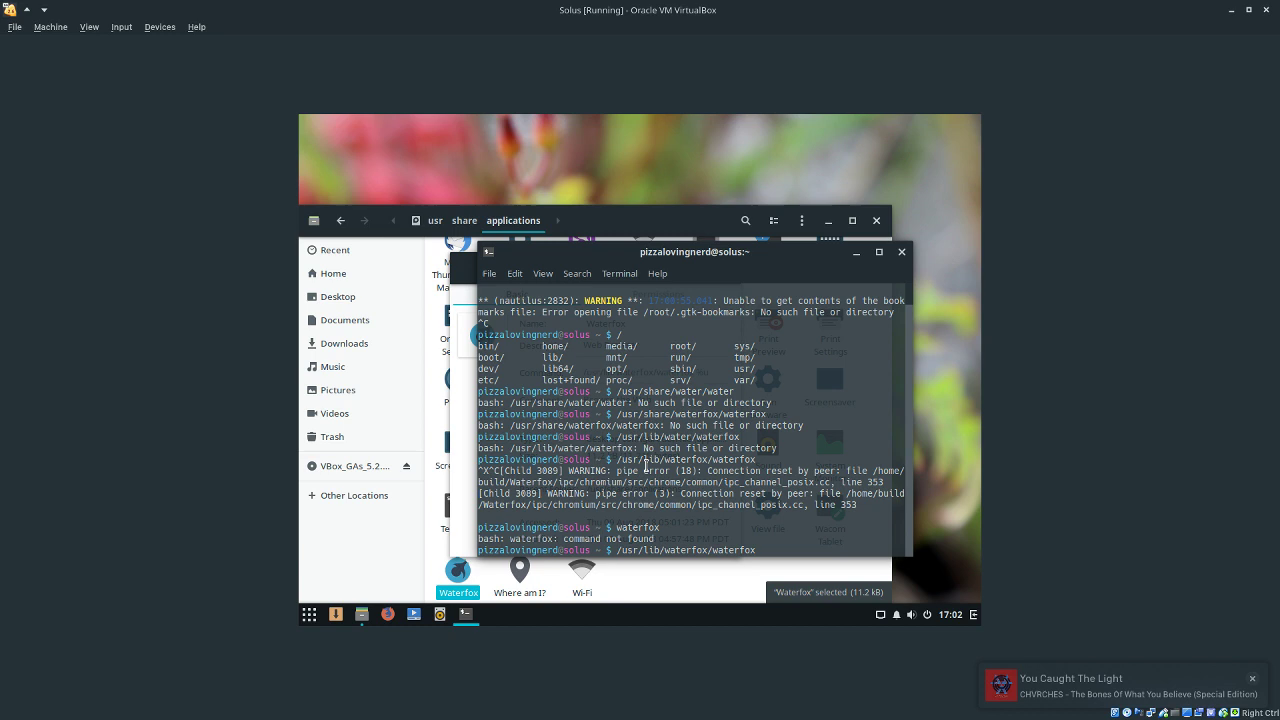
click(1251, 680)
mouse_move(785, 550)
mouse_down()
mouse_move(612, 540)
mouse_move(779, 550)
mouse_up()
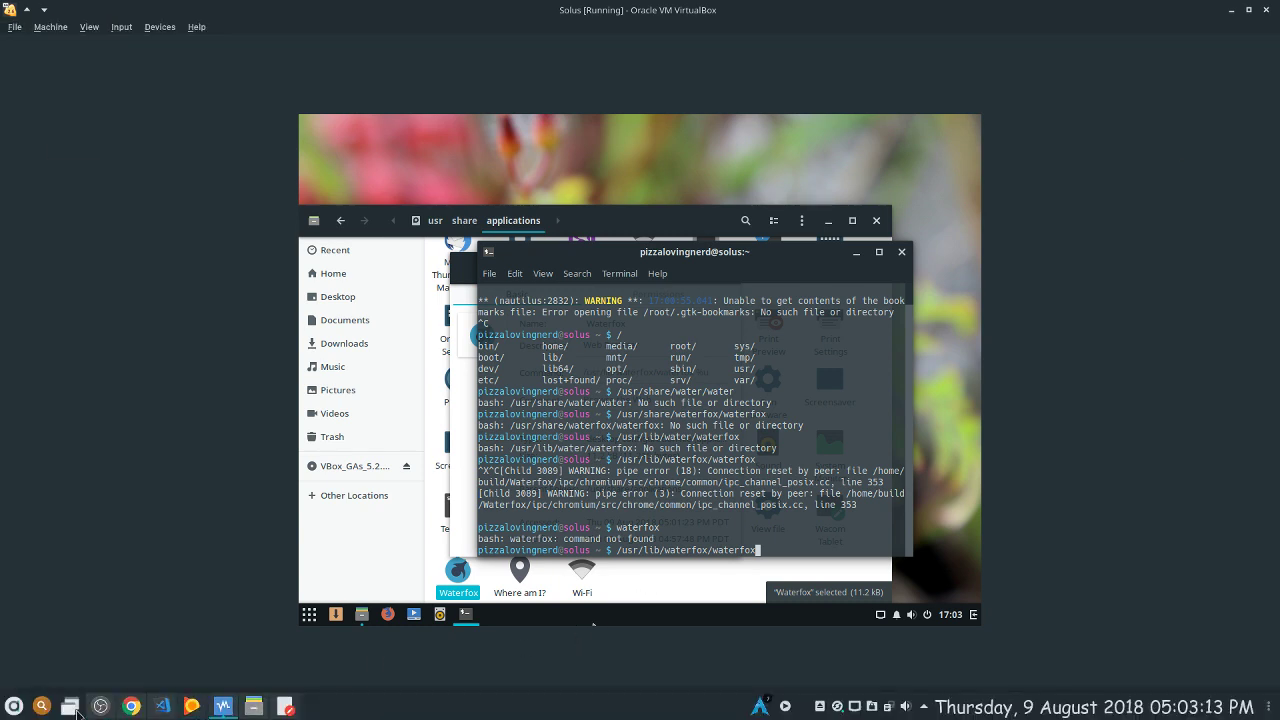
- Raise the OBS Studio window from the host taskbar, with the recording still running
click(101, 706)
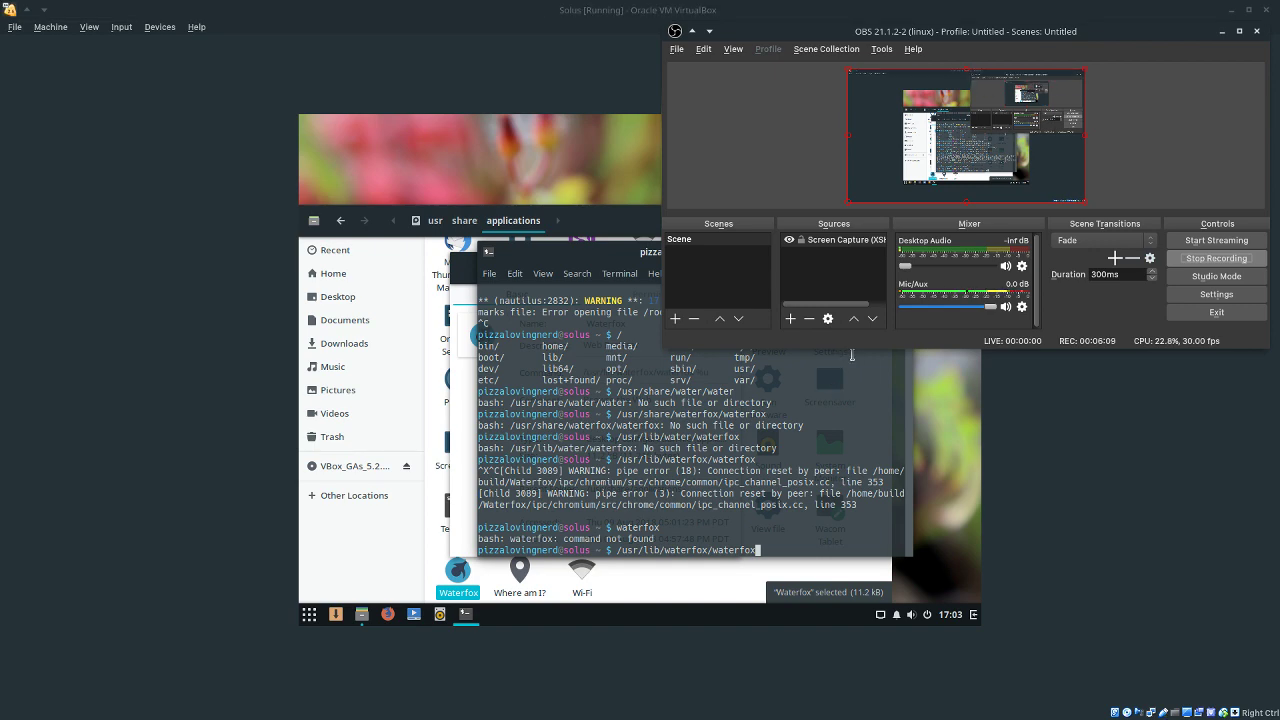
drag(681, 482, 663, 438)
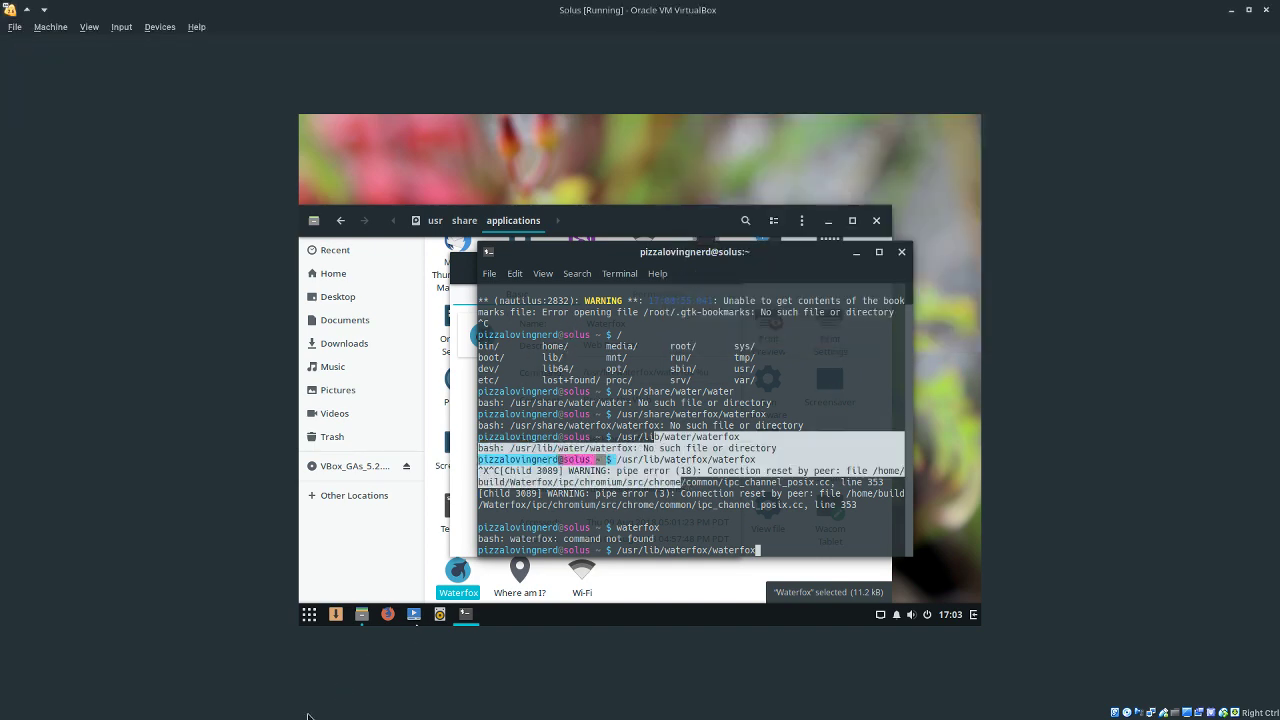
click(100, 706)
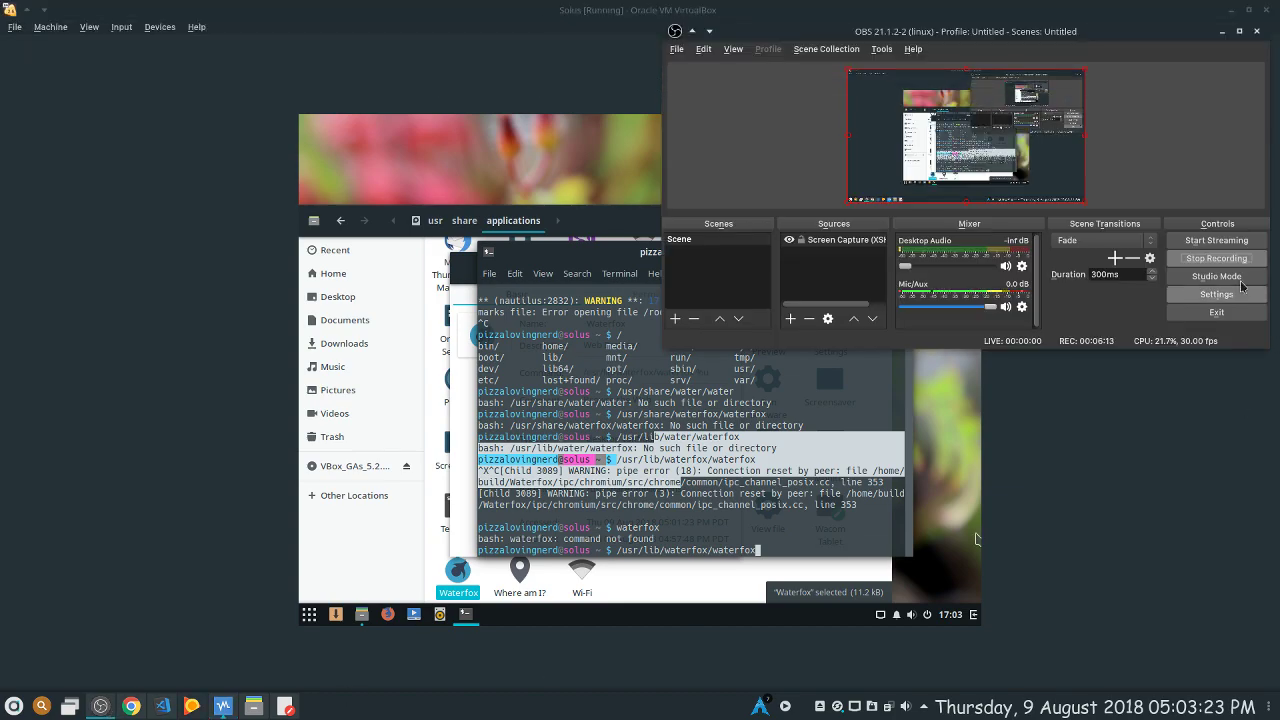